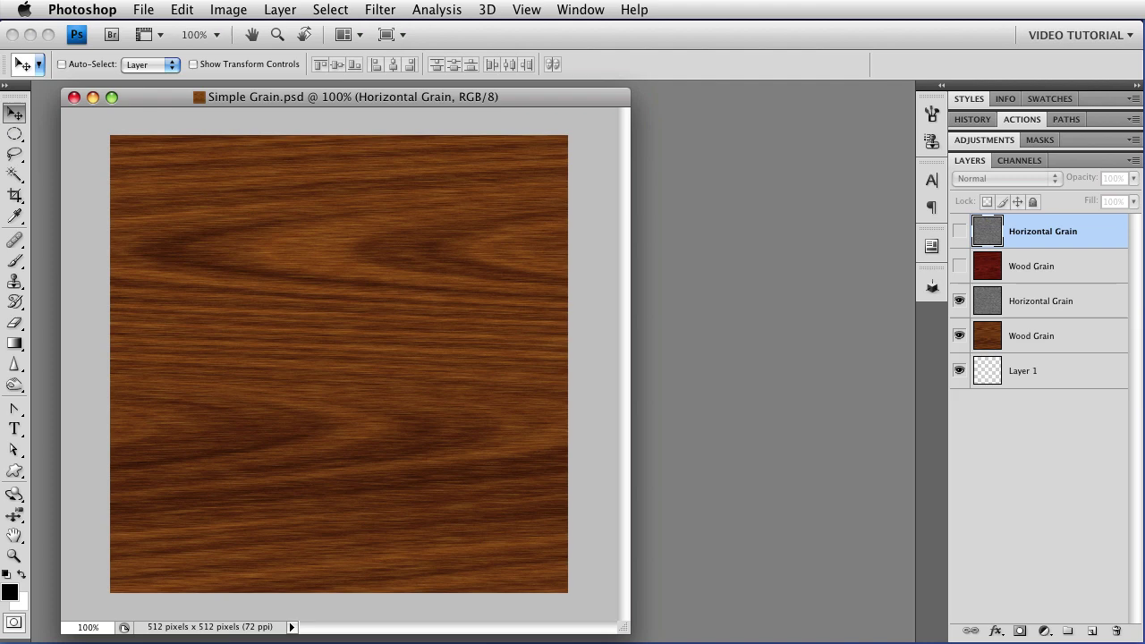
Choose the Custom Shape tool with the Sun 1 shape and Style left at None
{"action": "left_click", "coordinate": [24, 477]}
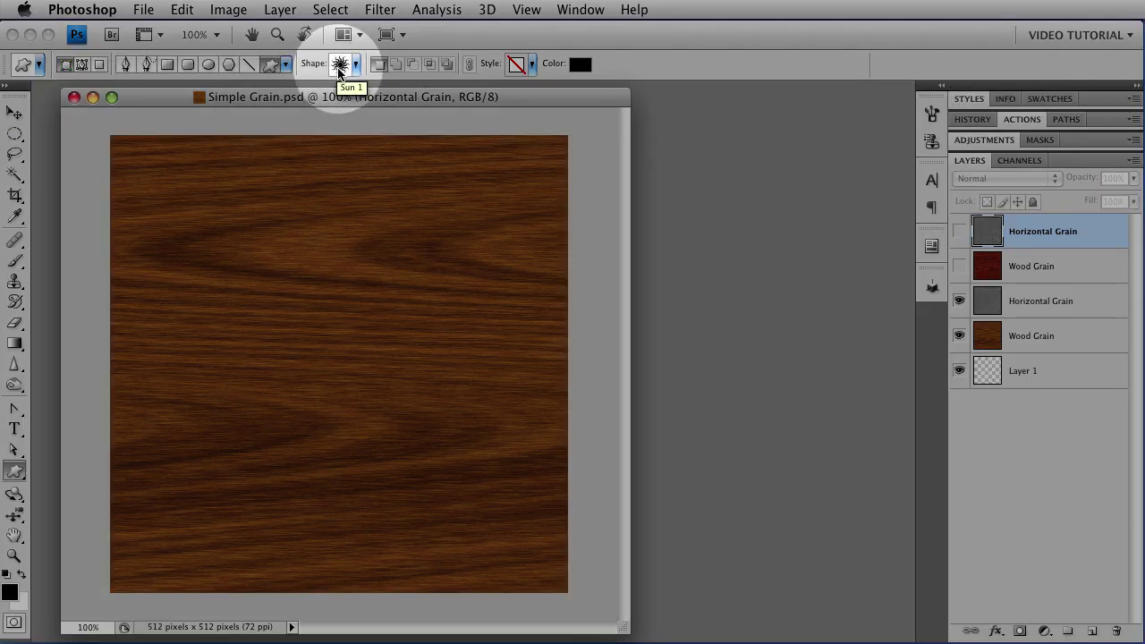
{"action": "left_click", "coordinate": [355, 65]}
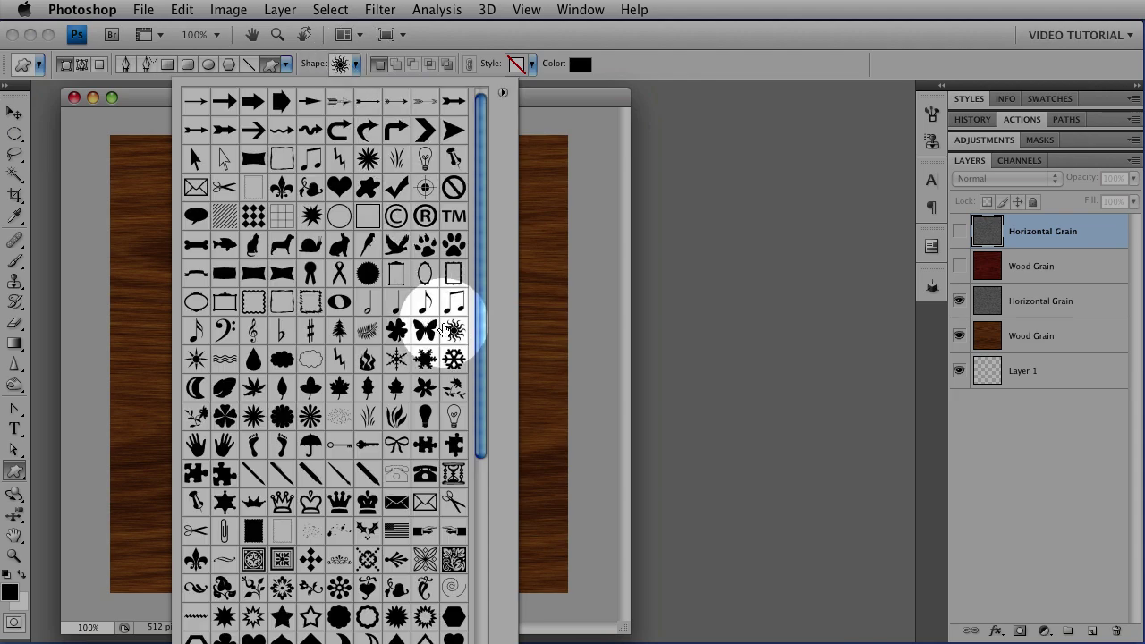
{"action": "left_click", "coordinate": [452, 330]}
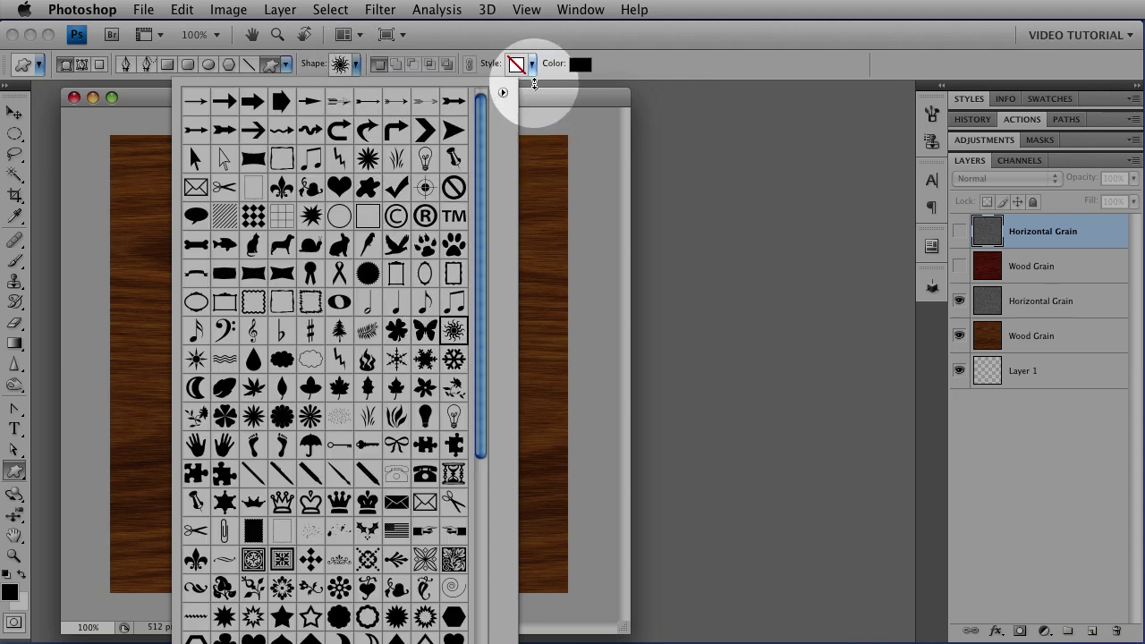
{"action": "left_click", "coordinate": [532, 65]}
{"action": "left_click", "coordinate": [533, 75]}
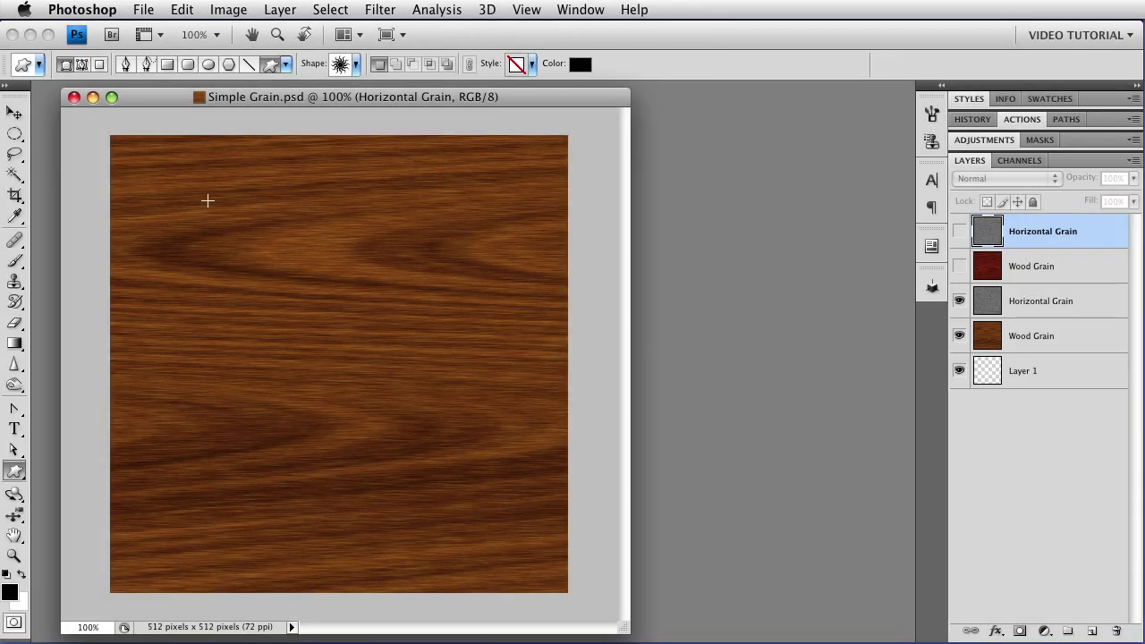
Shift-drag across the wood panel to draw the Sun 1 shape as layer Shape 1
{"action": "left_click_drag", "start_coordinate": [174, 192], "coordinate": [485, 508]}
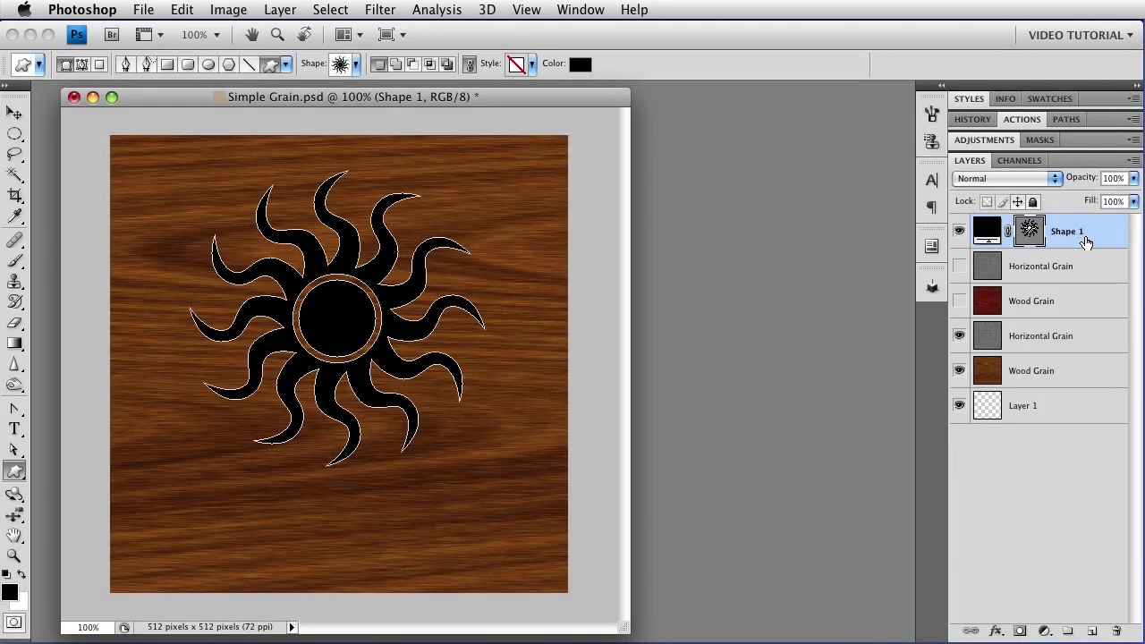
Reselect the Shape 1 layer and reduce its Fill to 0%
{"action": "left_click", "coordinate": [1093, 267]}
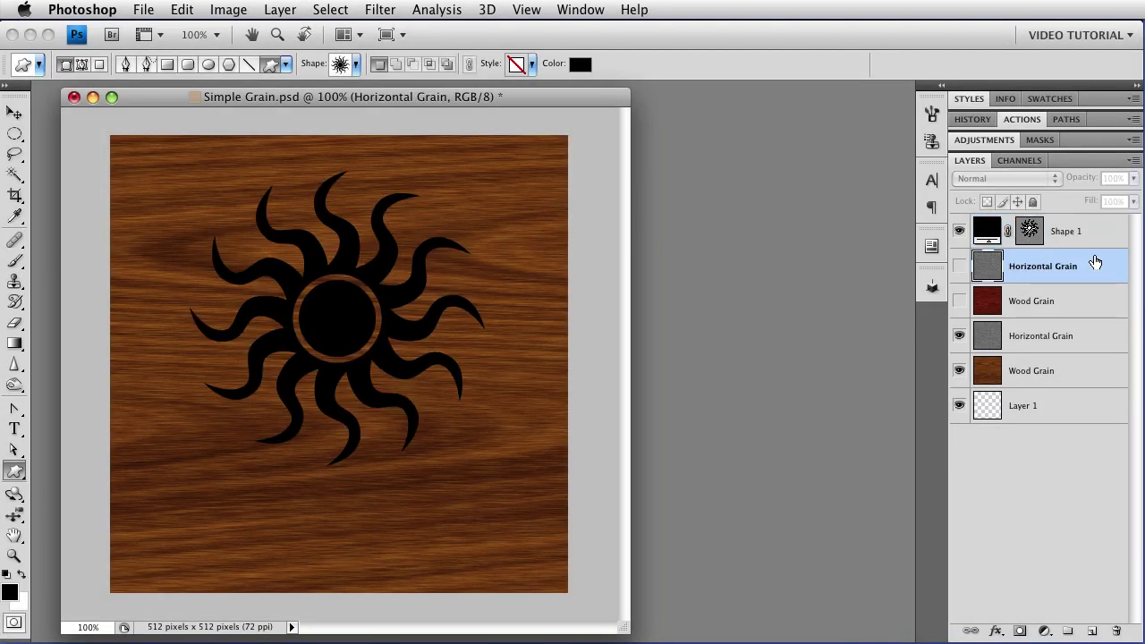
{"action": "left_click", "coordinate": [1096, 243]}
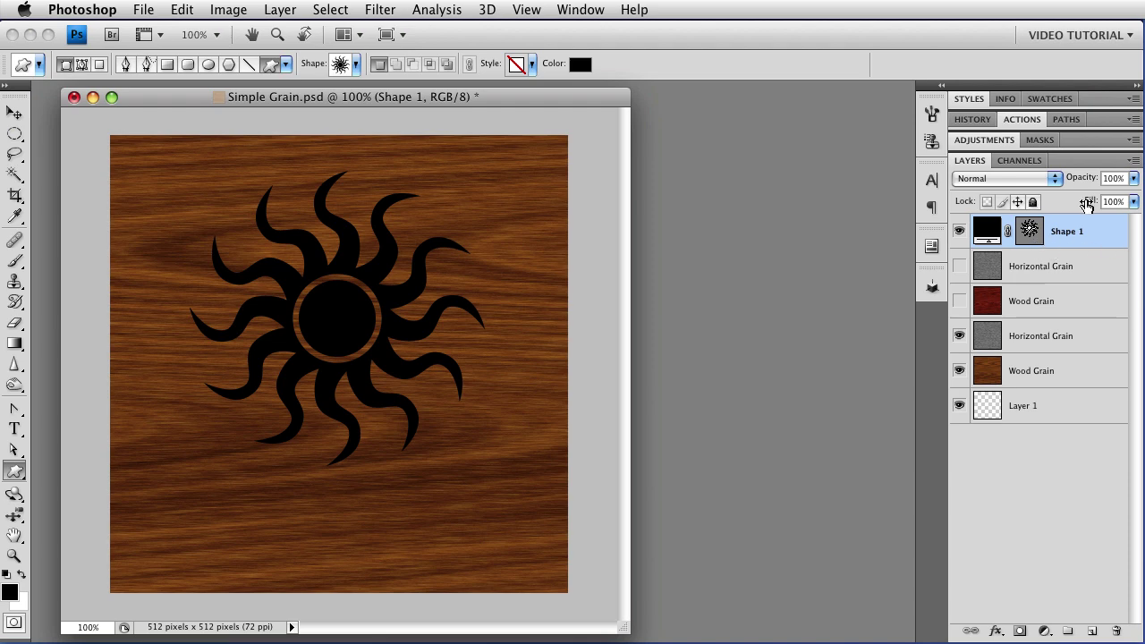
{"action": "left_click_drag", "start_coordinate": [1086, 204], "coordinate": [897, 196]}
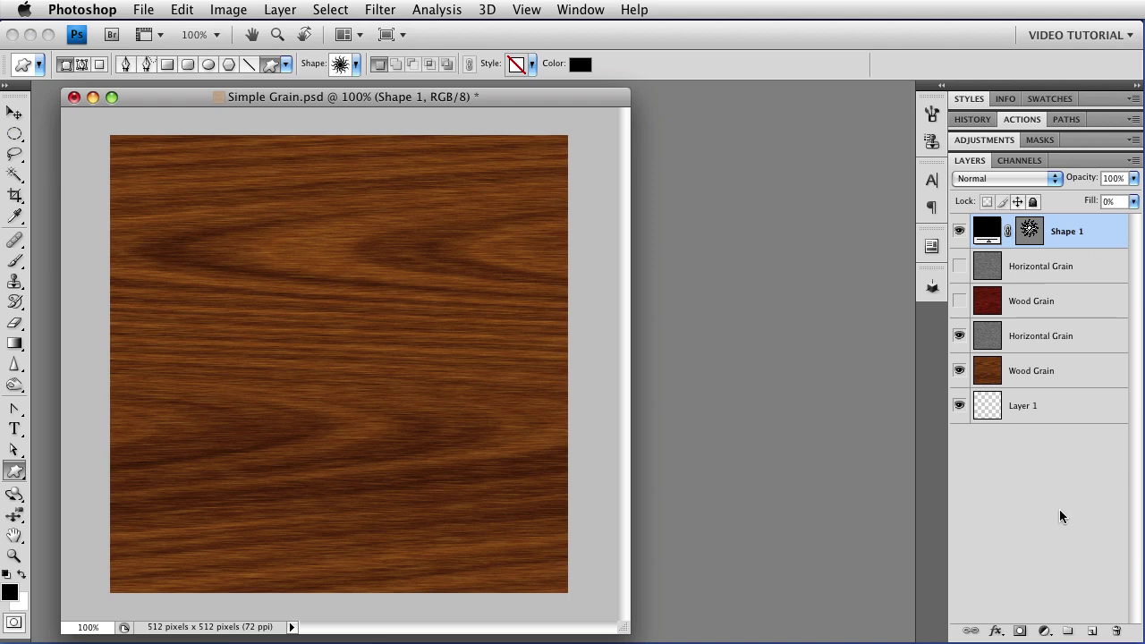
Add Bevel and Emboss to the sun: Inner Bevel style, Down direction, size 13 px
{"action": "left_click", "coordinate": [995, 631]}
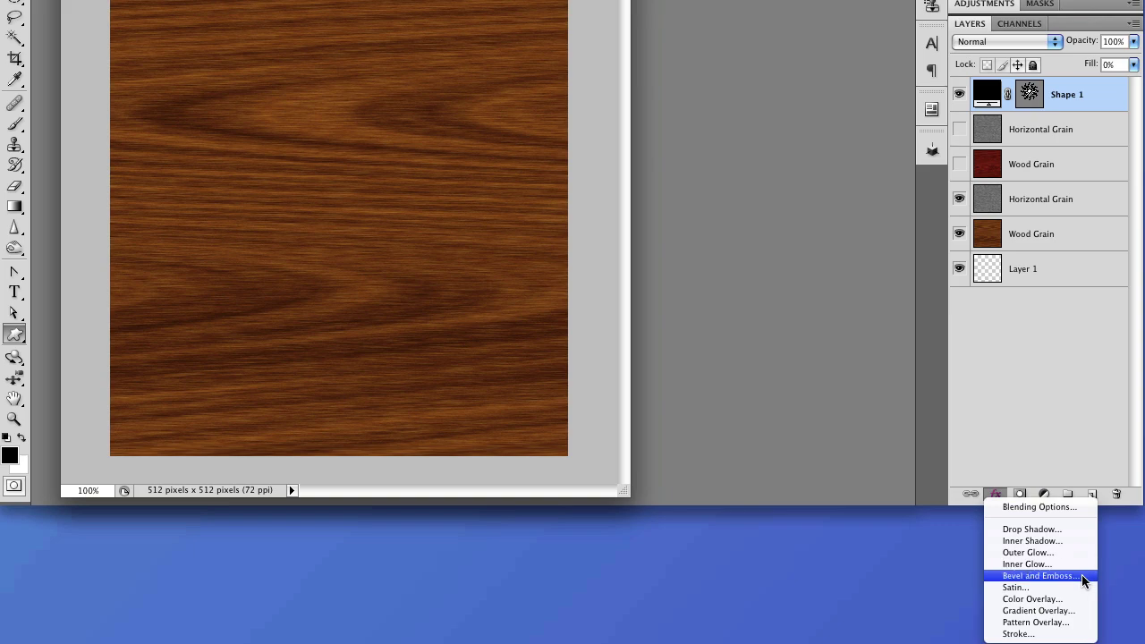
{"action": "left_click", "coordinate": [1043, 576]}
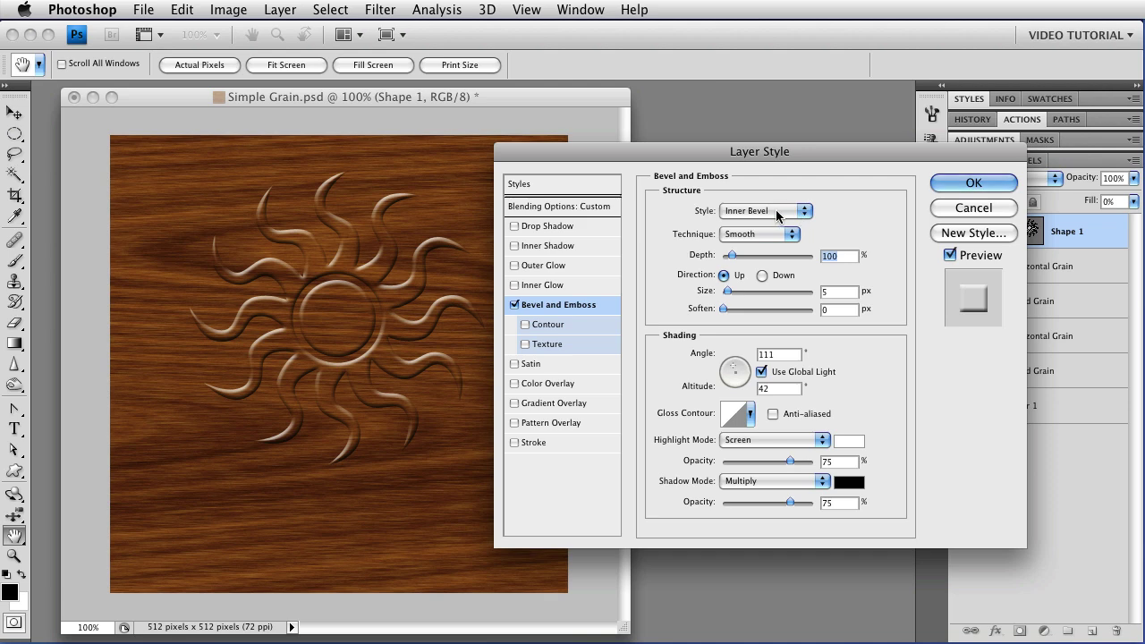
{"action": "left_click", "coordinate": [777, 214]}
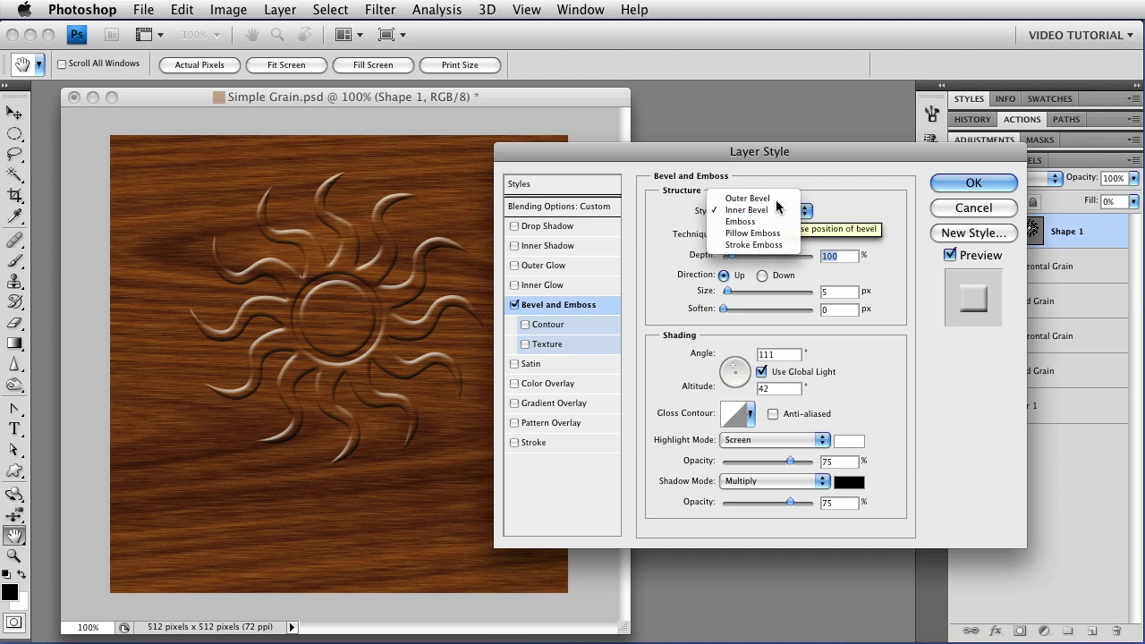
{"action": "left_click", "coordinate": [775, 198]}
{"action": "left_click", "coordinate": [778, 213]}
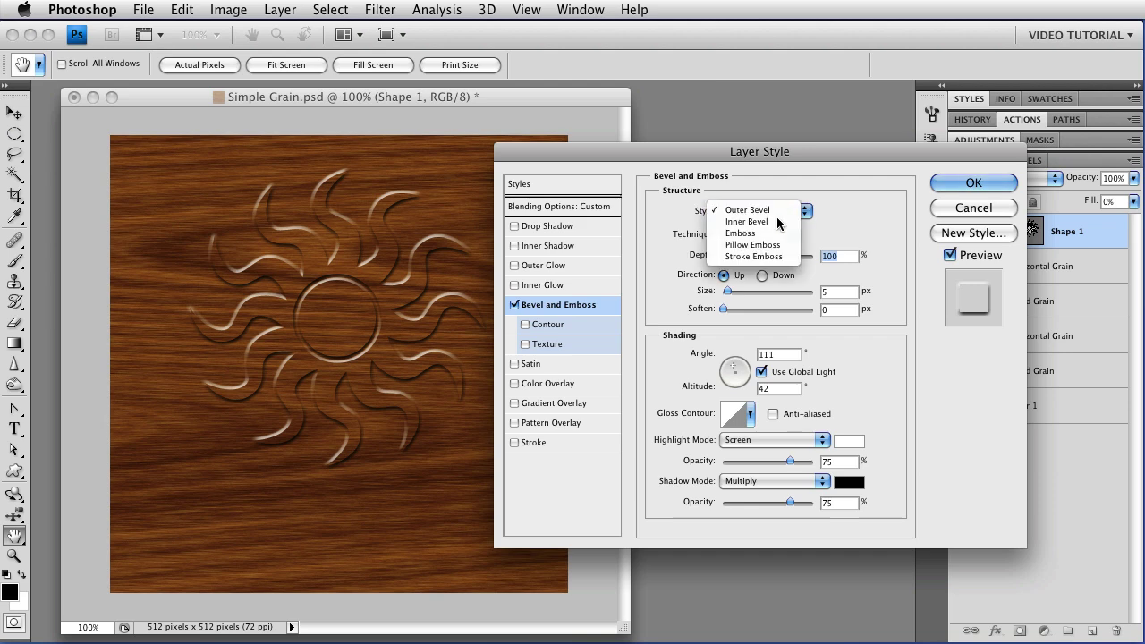
{"action": "left_click", "coordinate": [755, 221]}
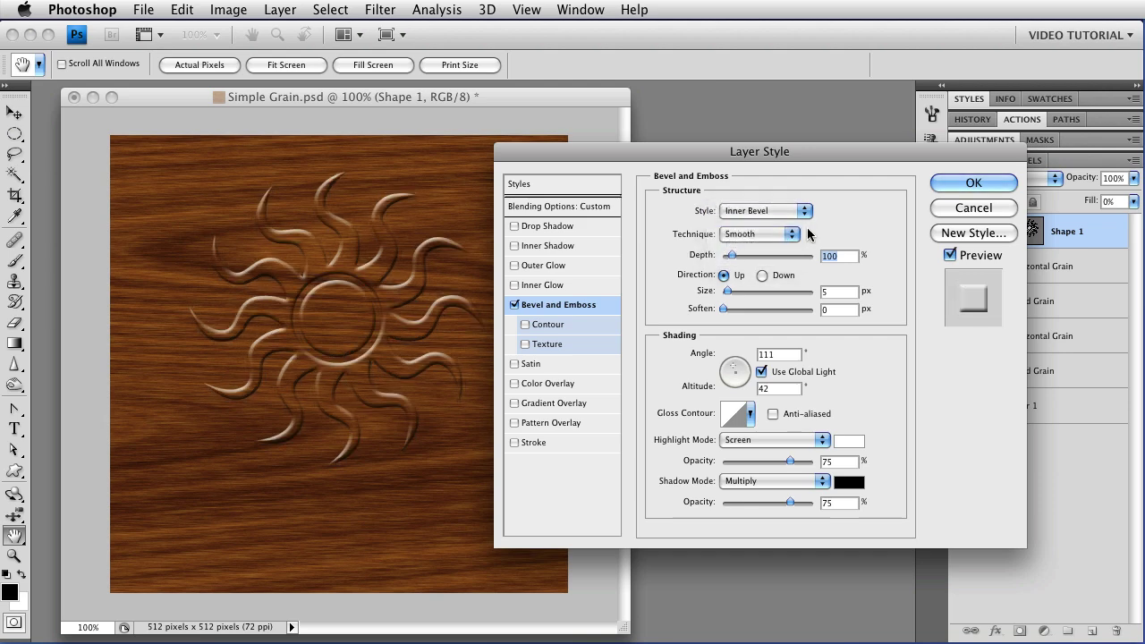
{"action": "left_click", "coordinate": [761, 276]}
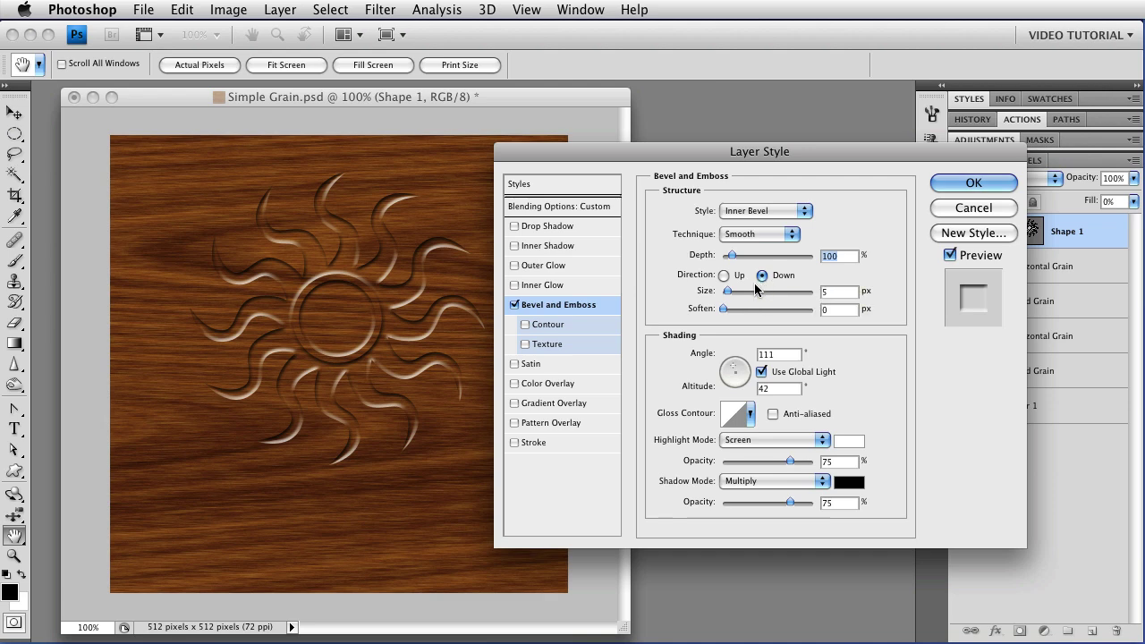
{"action": "left_click_drag", "start_coordinate": [729, 295], "coordinate": [733, 295]}
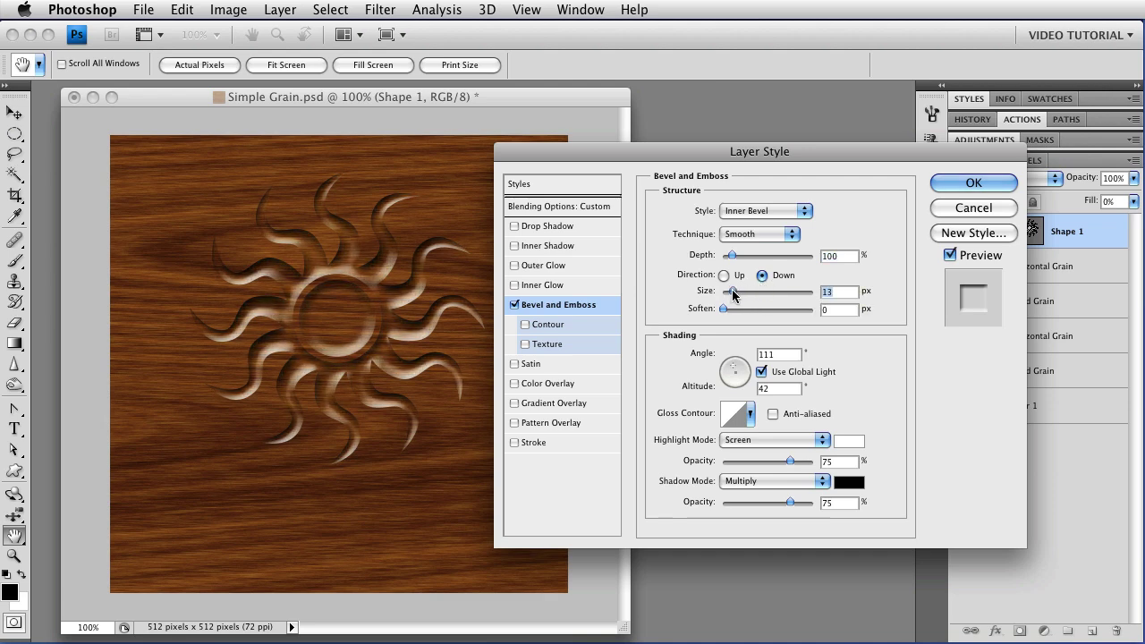
Set the bevel technique to Chisel Hard after briefly trying Chisel Soft
{"action": "left_click", "coordinate": [773, 236]}
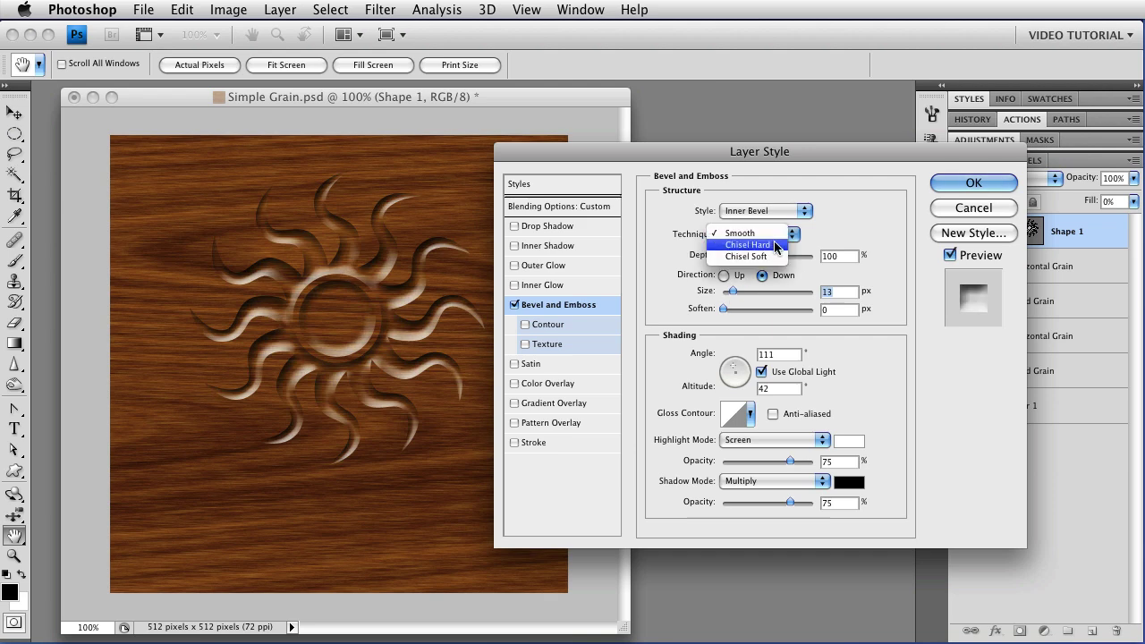
{"action": "left_click", "coordinate": [777, 246]}
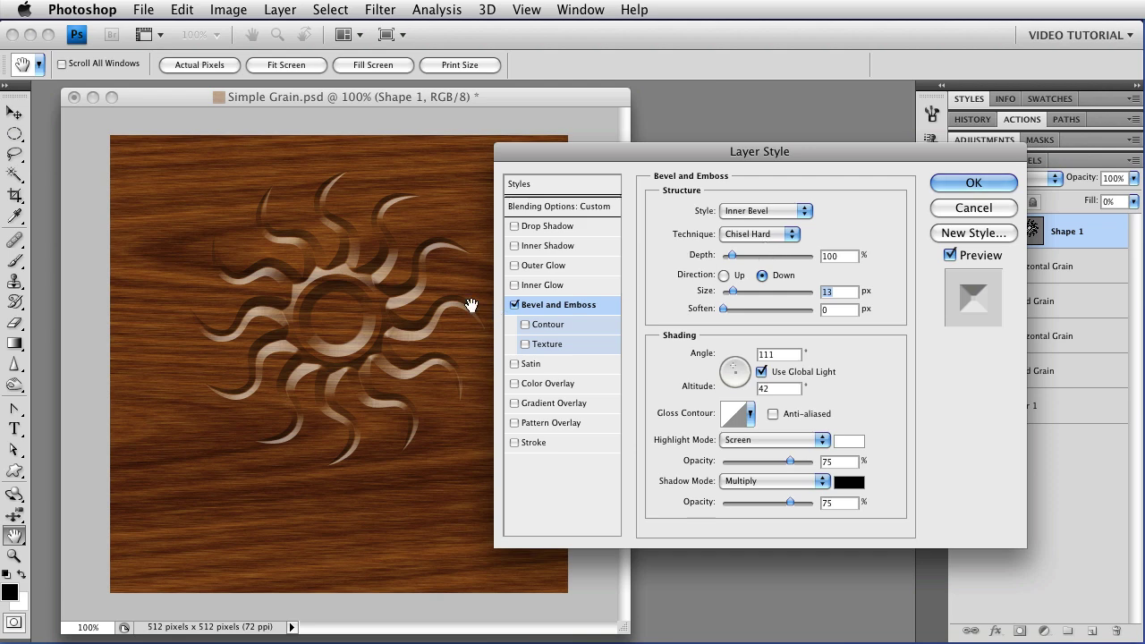
{"action": "left_click", "coordinate": [755, 236]}
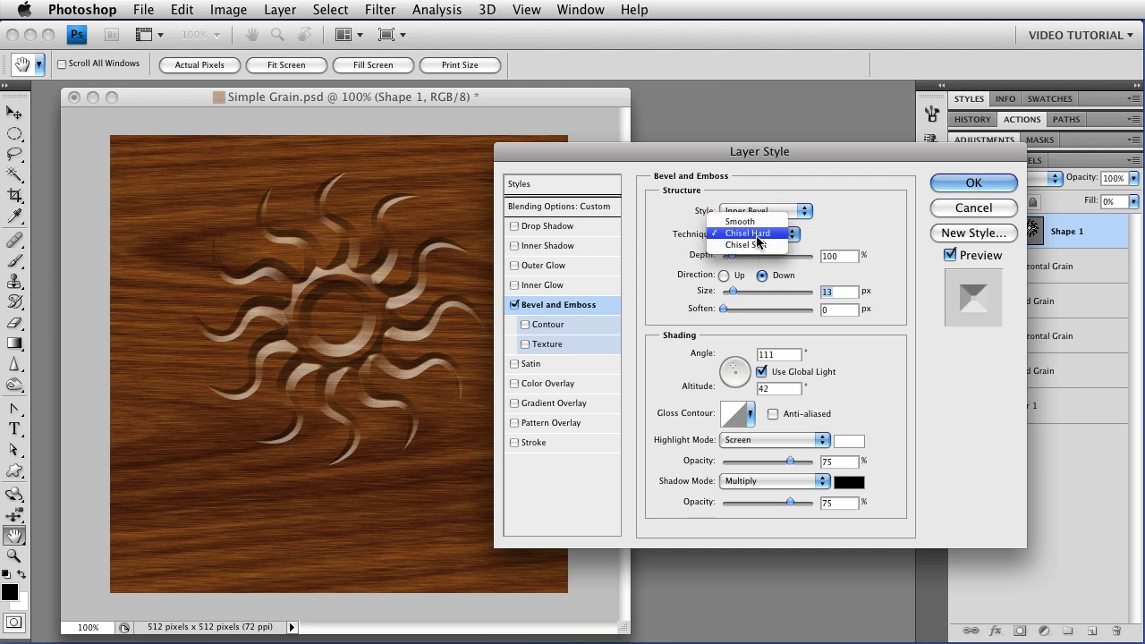
{"action": "left_click", "coordinate": [757, 244]}
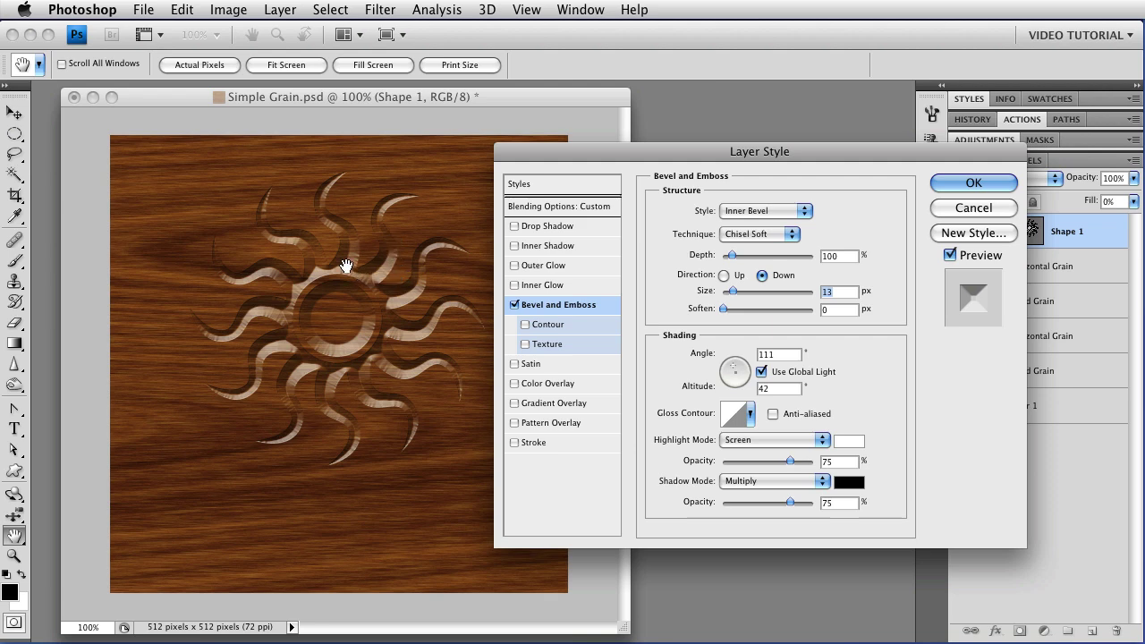
{"action": "left_click", "coordinate": [772, 235]}
{"action": "left_click", "coordinate": [748, 221]}
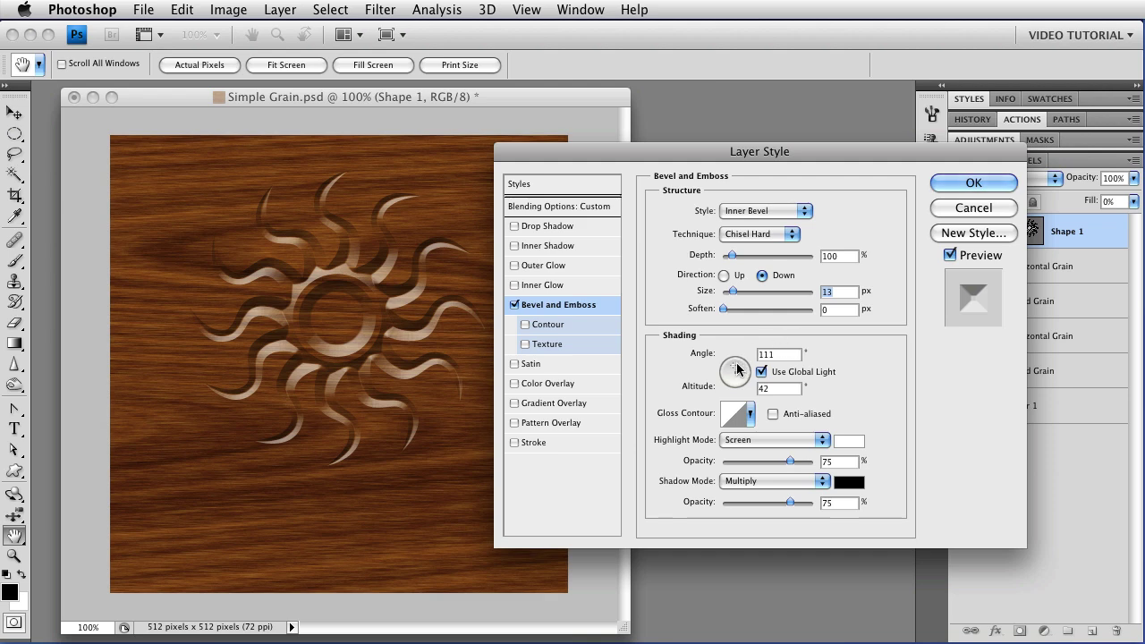
Try several gloss contour presets, keep Cone – Inverted, and open it in the Contour Editor
{"action": "left_click", "coordinate": [749, 415]}
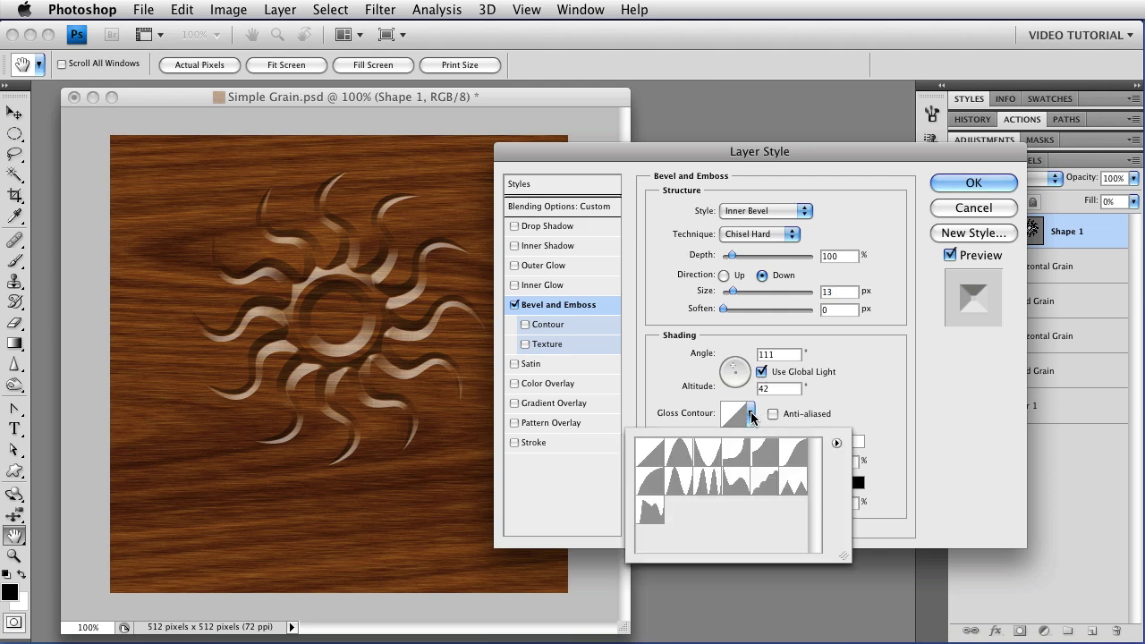
{"action": "left_click", "coordinate": [702, 484]}
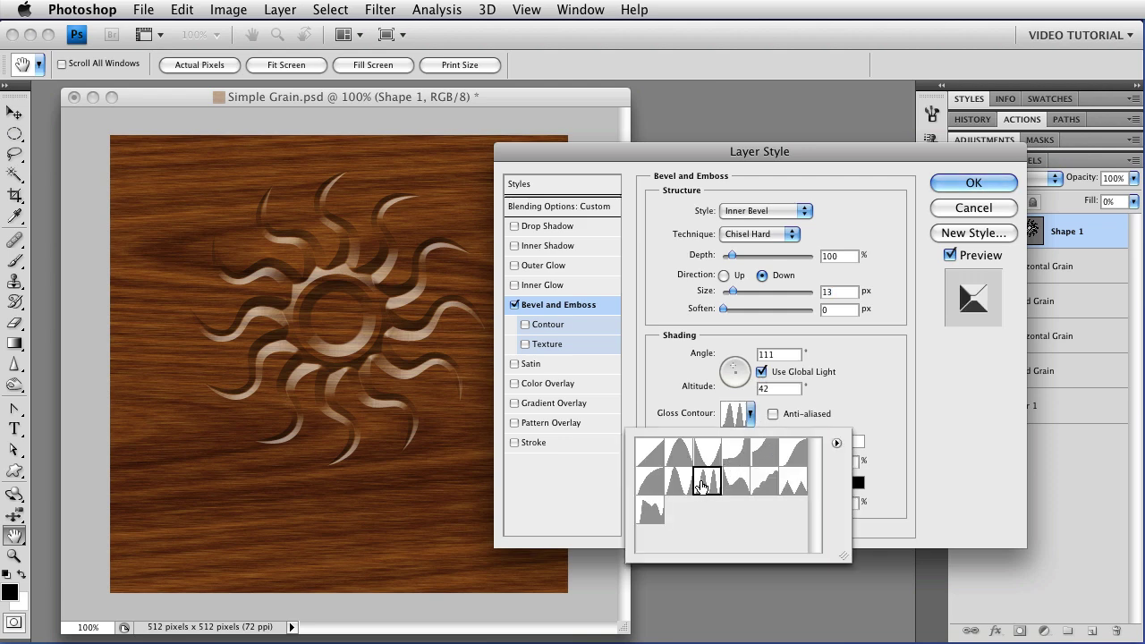
{"action": "left_click", "coordinate": [793, 481]}
{"action": "left_click", "coordinate": [794, 453]}
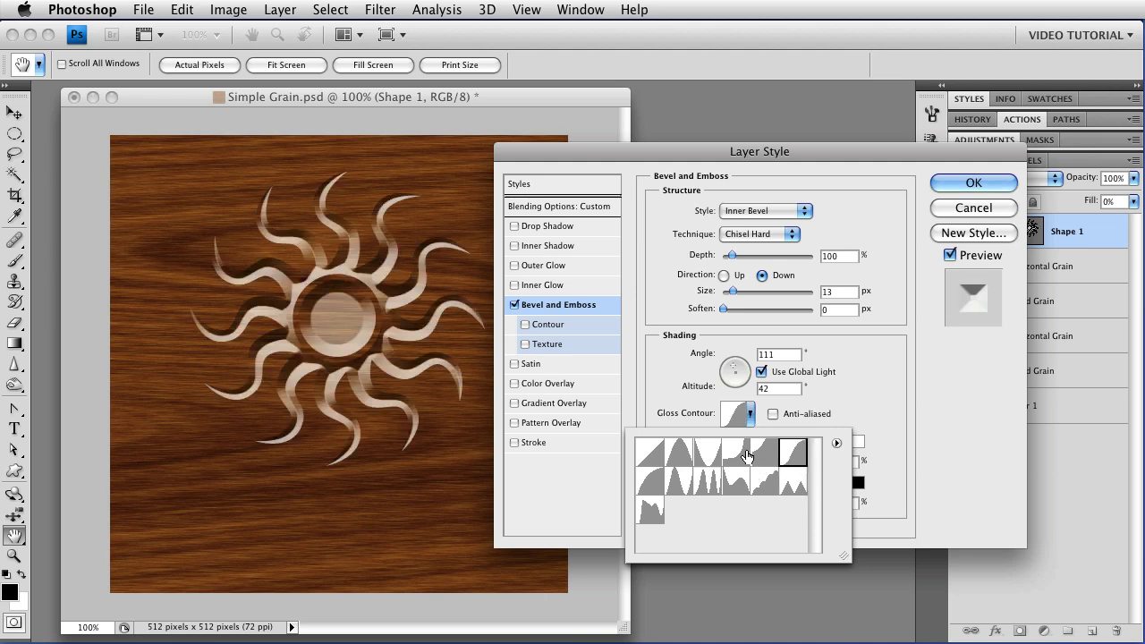
{"action": "left_click", "coordinate": [742, 454]}
{"action": "left_click", "coordinate": [711, 454]}
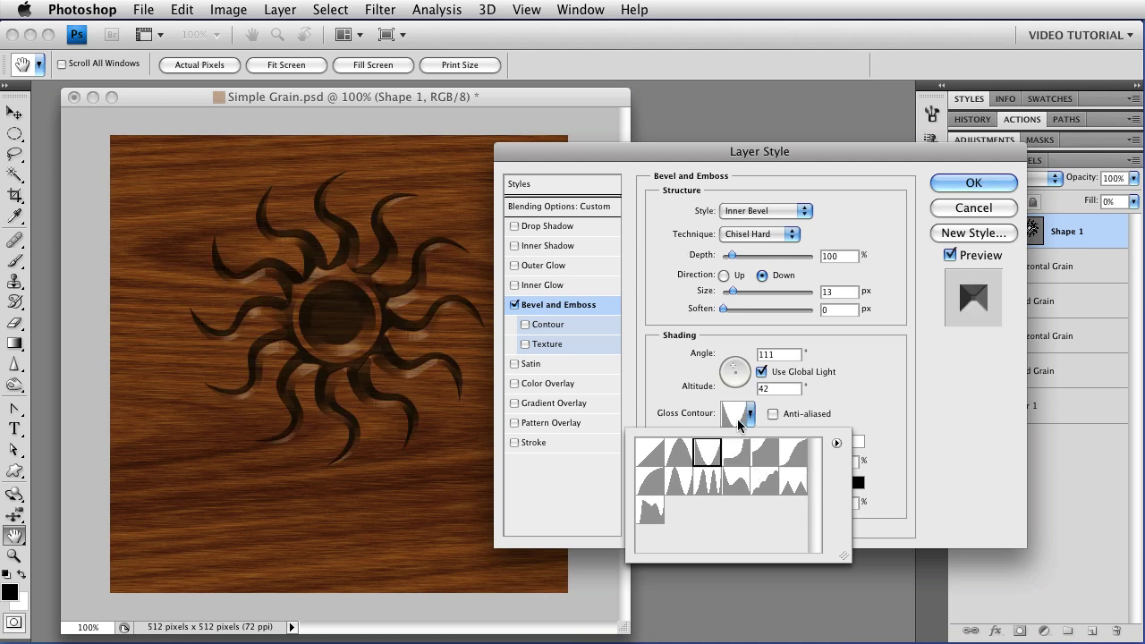
{"action": "left_click", "coordinate": [738, 422]}
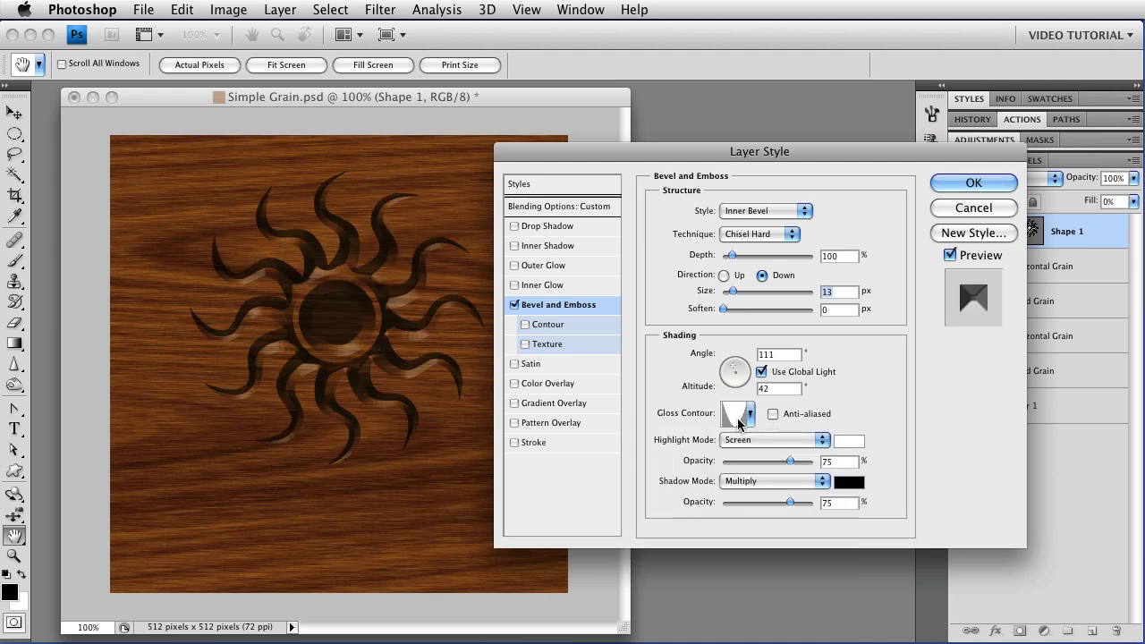
{"action": "left_click", "coordinate": [738, 422]}
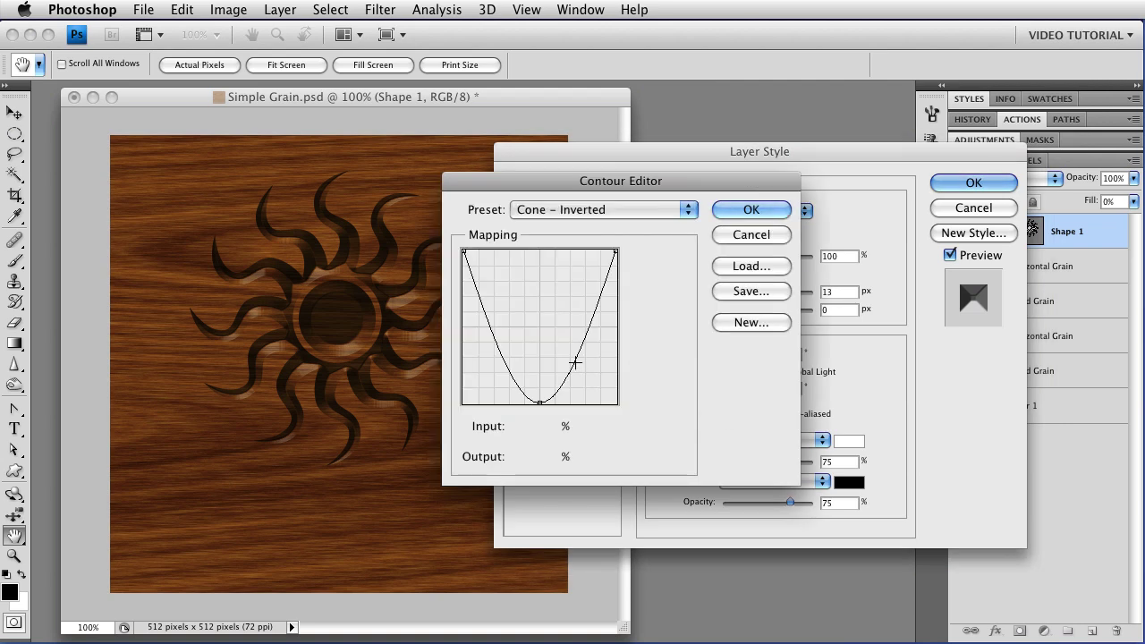
Experiment with a custom M-shaped gloss contour curve using sharp corner points
{"action": "left_click", "coordinate": [574, 361]}
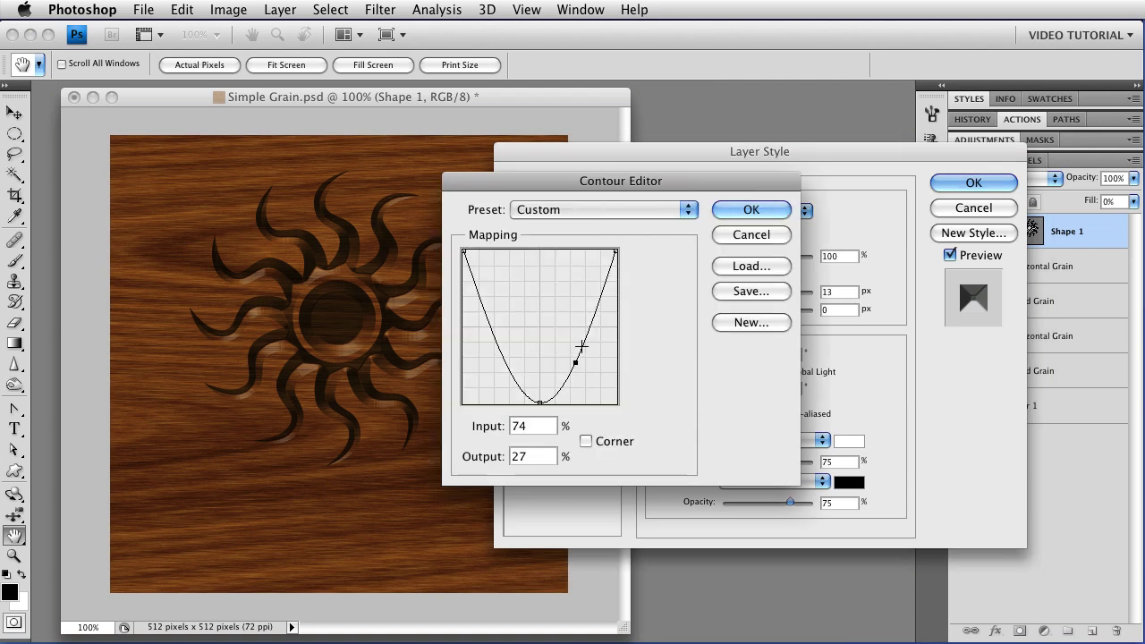
{"action": "left_click", "coordinate": [582, 346]}
{"action": "left_click_drag", "start_coordinate": [582, 345], "coordinate": [653, 355]}
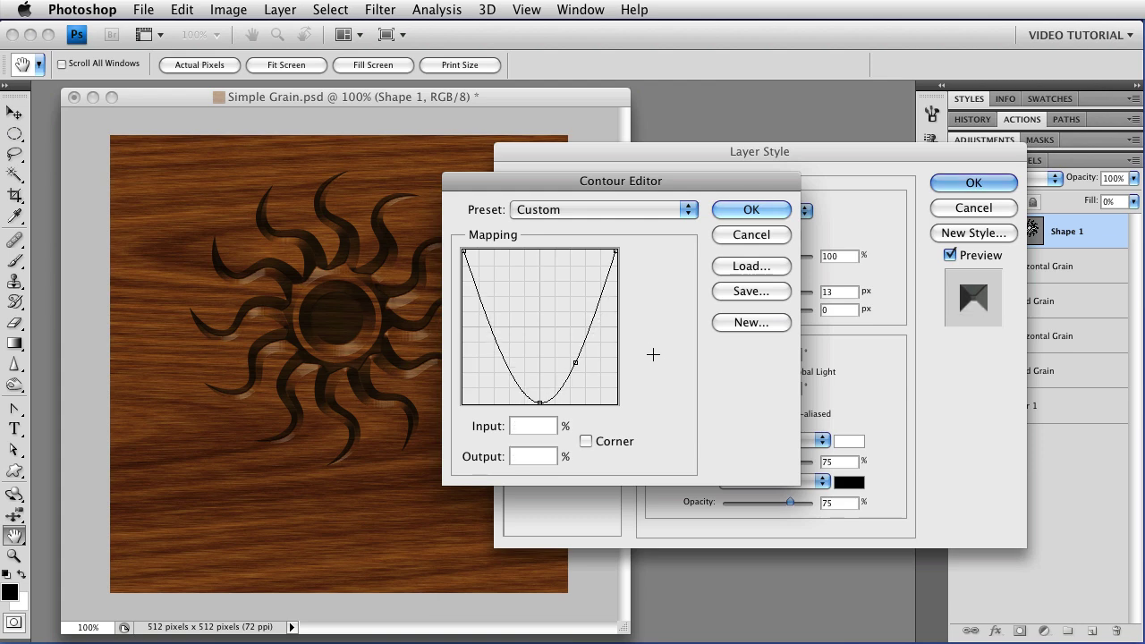
{"action": "left_click_drag", "start_coordinate": [574, 361], "coordinate": [556, 328]}
{"action": "left_click_drag", "start_coordinate": [494, 360], "coordinate": [518, 336]}
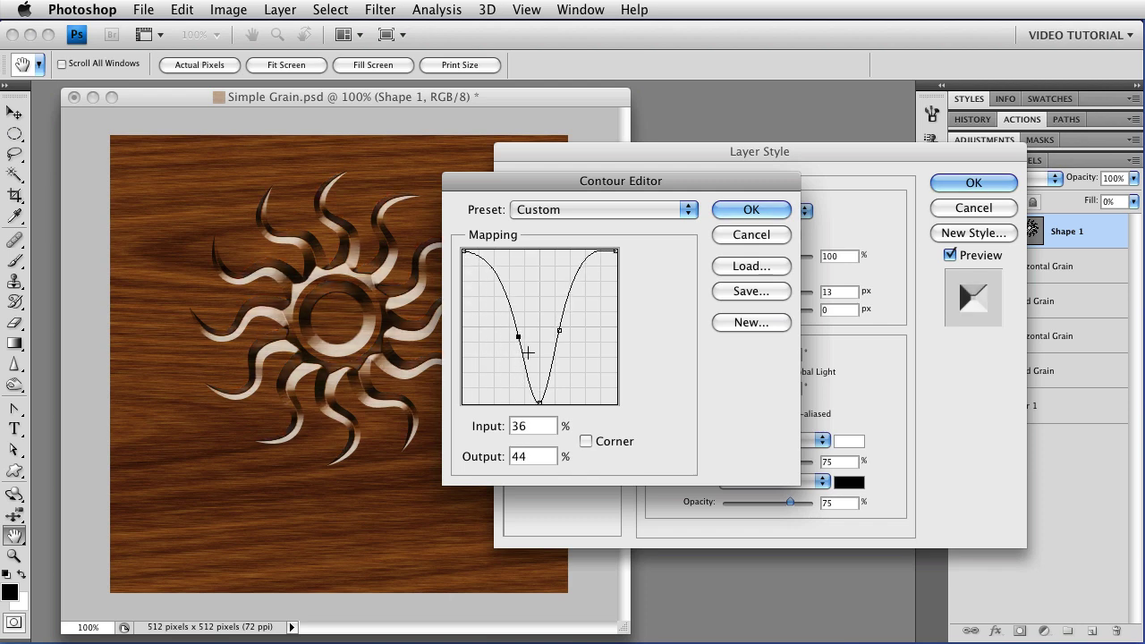
{"action": "left_click", "coordinate": [586, 442]}
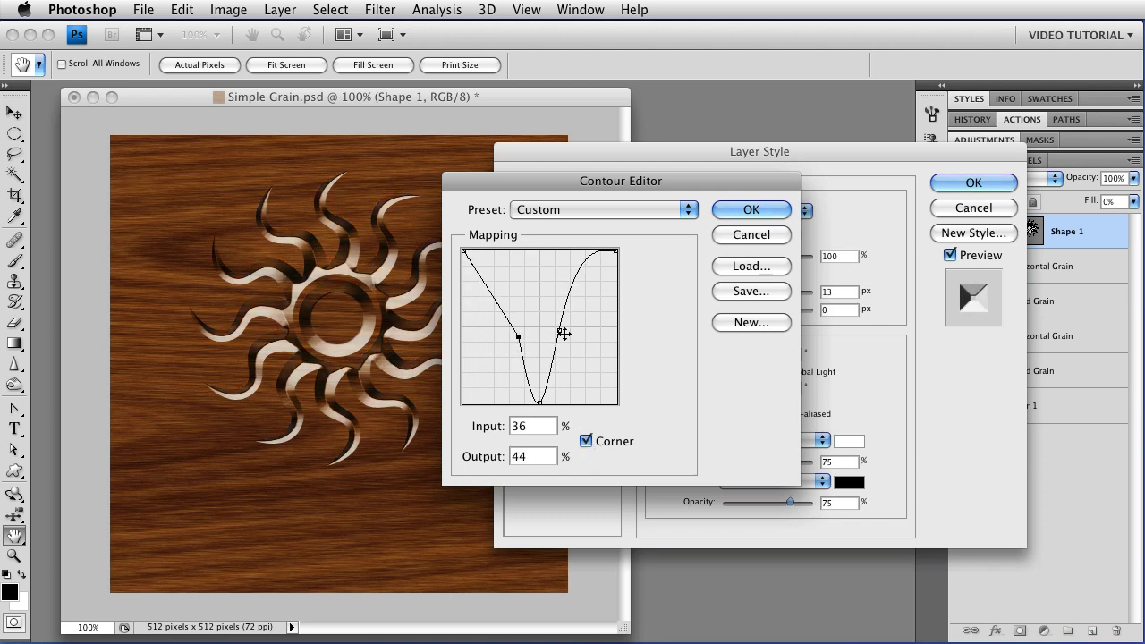
{"action": "left_click", "coordinate": [559, 332]}
{"action": "left_click", "coordinate": [586, 441]}
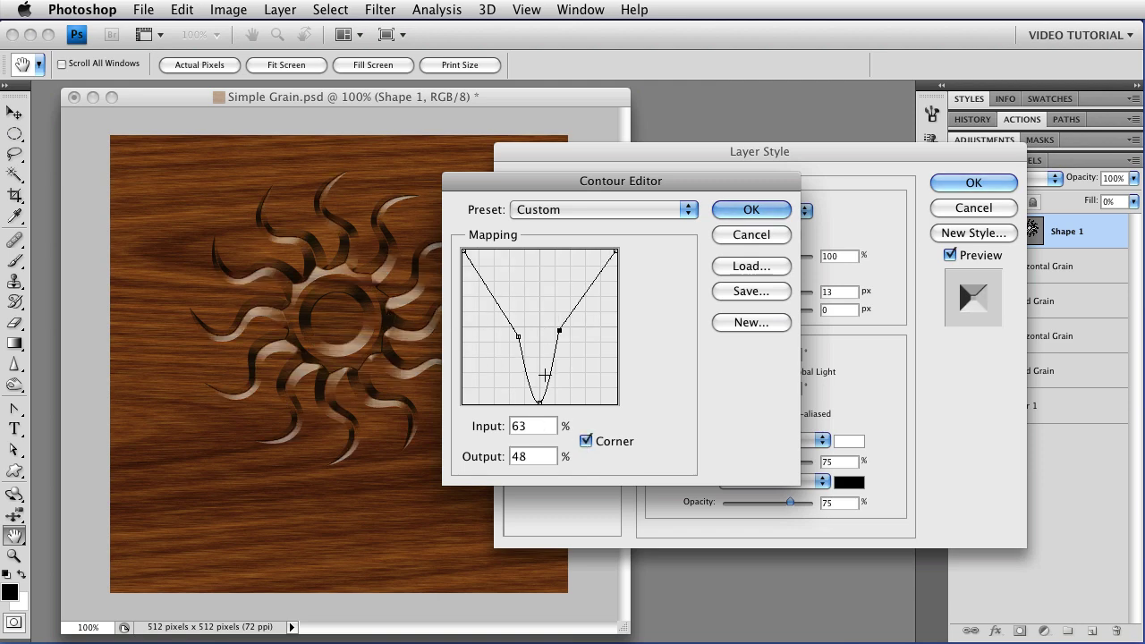
{"action": "left_click_drag", "start_coordinate": [542, 399], "coordinate": [553, 370]}
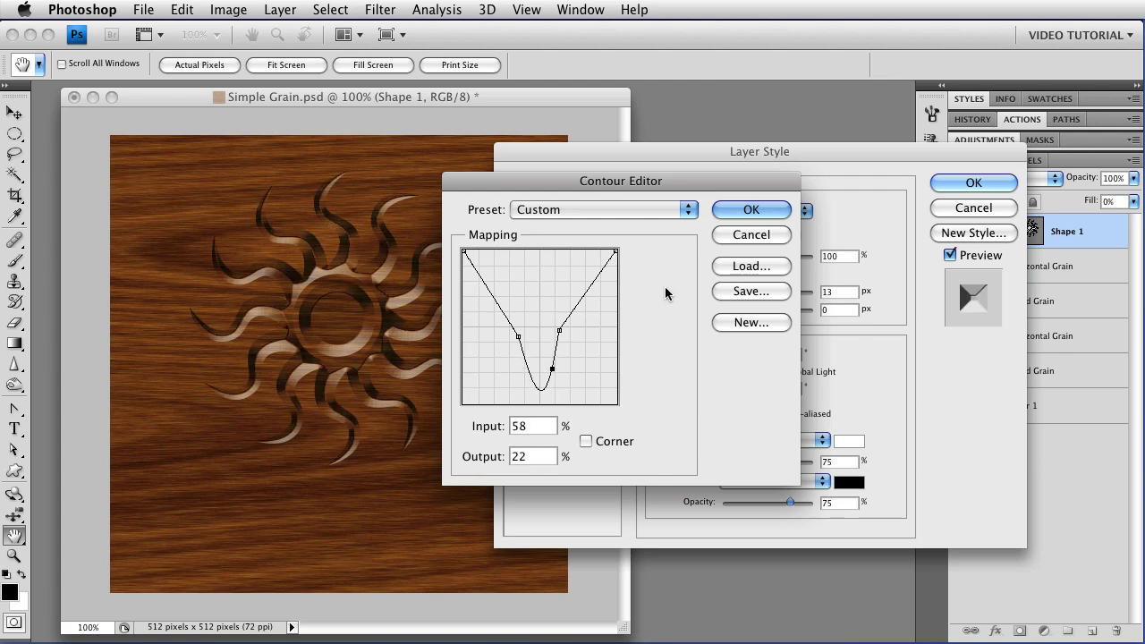
{"action": "mouse_move", "coordinate": [582, 301]}
{"action": "left_mouse_down"}
{"action": "mouse_move", "coordinate": [597, 315]}
{"action": "mouse_move", "coordinate": [596, 305]}
{"action": "left_mouse_up"}
Reset the gloss contour to the Linear preset and confirm it
{"action": "left_click", "coordinate": [561, 212]}
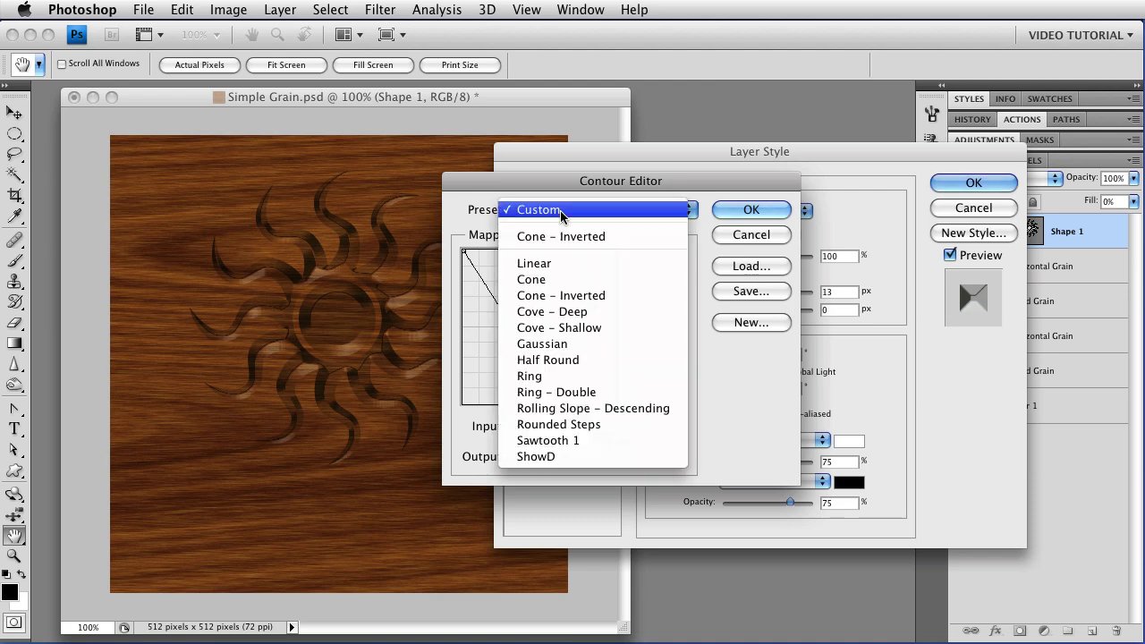
{"action": "left_click", "coordinate": [562, 263]}
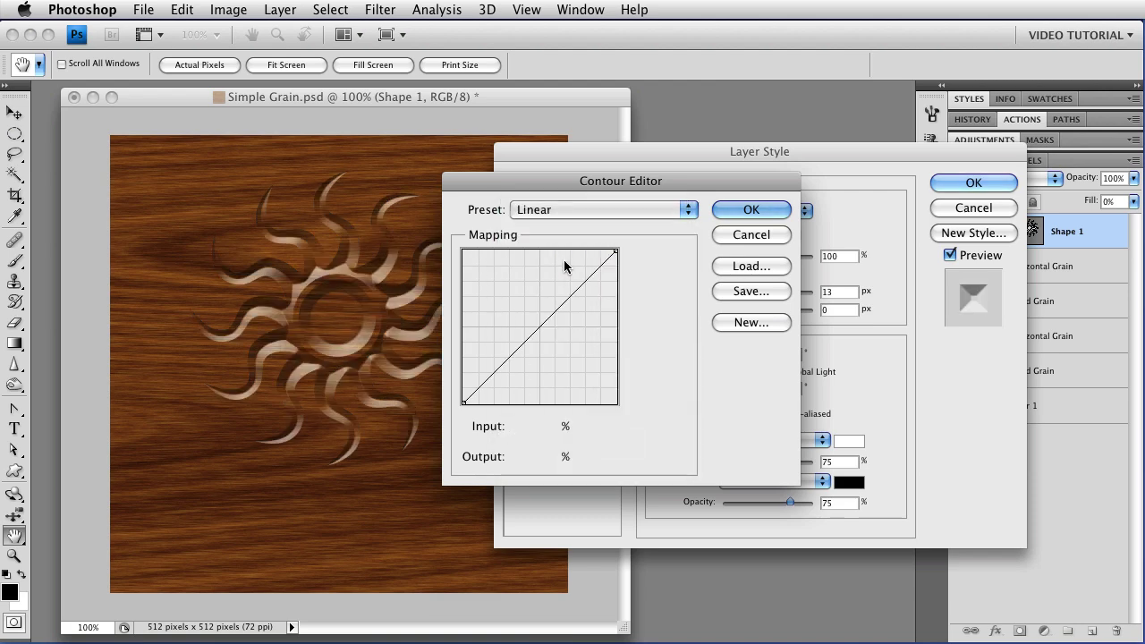
{"action": "left_click", "coordinate": [752, 211]}
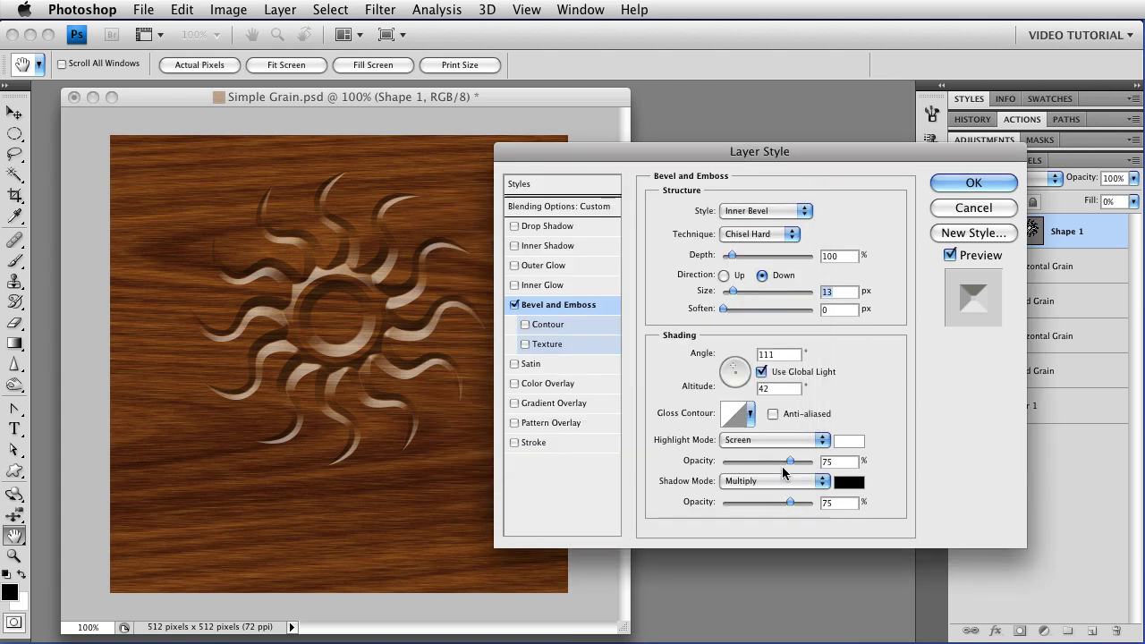
Set bevel highlight opacity to 35% and shadow opacity to 12%, then apply the style
{"action": "mouse_move", "coordinate": [790, 462]}
{"action": "left_mouse_down"}
{"action": "mouse_move", "coordinate": [739, 472]}
{"action": "mouse_move", "coordinate": [791, 468]}
{"action": "left_mouse_up"}
{"action": "mouse_move", "coordinate": [790, 501]}
{"action": "left_mouse_down"}
{"action": "mouse_move", "coordinate": [733, 507]}
{"action": "mouse_move", "coordinate": [810, 504]}
{"action": "mouse_move", "coordinate": [794, 503]}
{"action": "left_mouse_up"}
{"action": "left_click", "coordinate": [951, 184]}
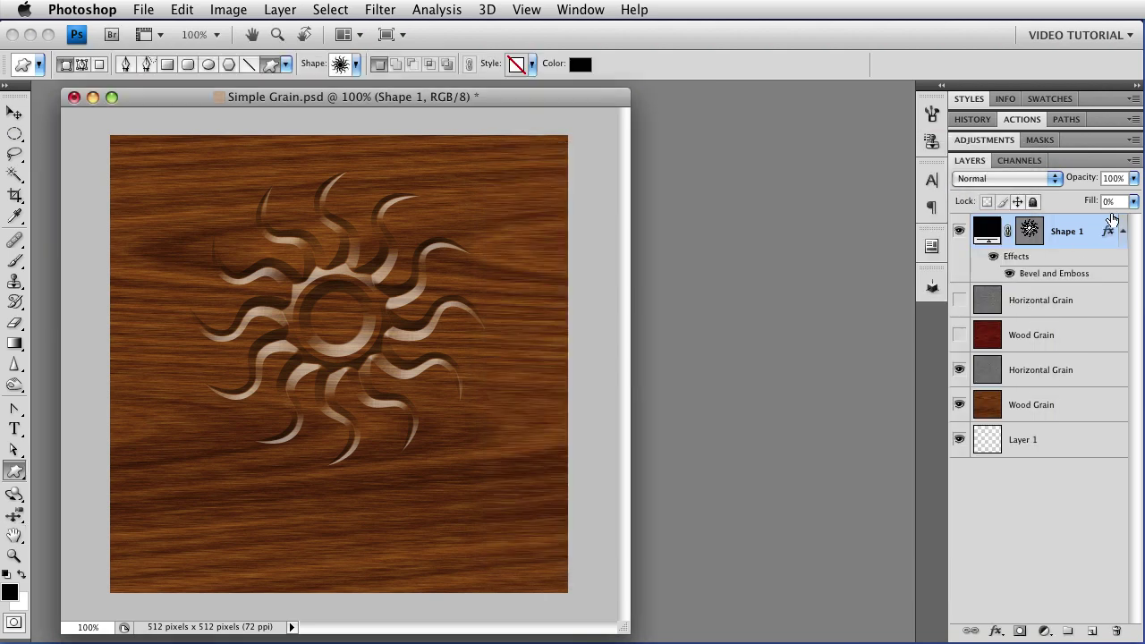
{"action": "left_click", "coordinate": [1122, 231]}
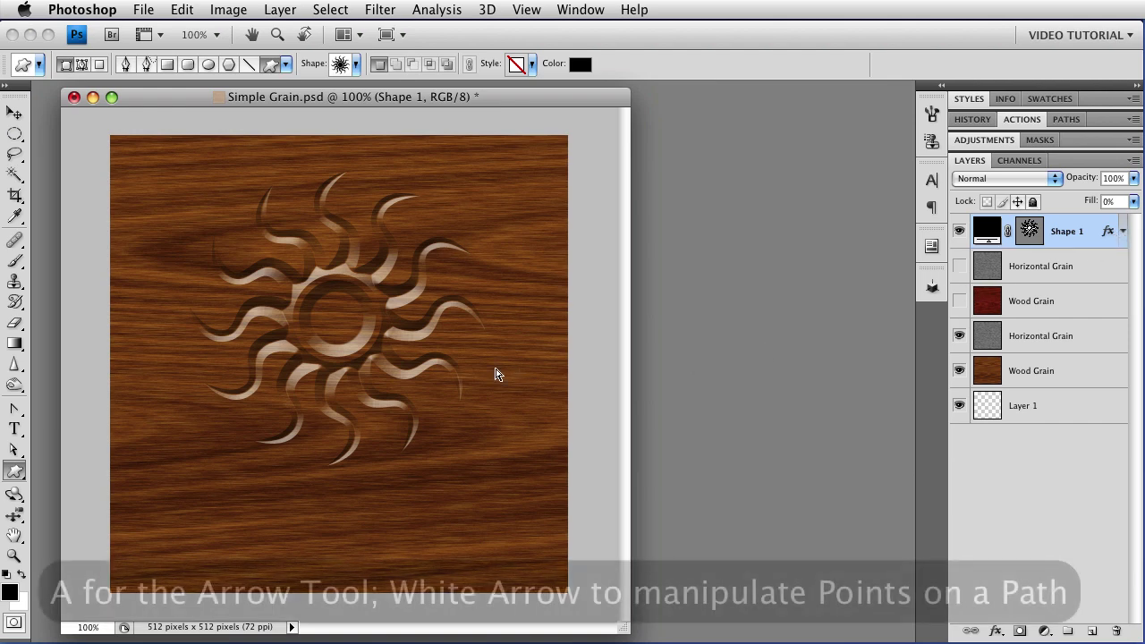
Scale the whole sun path proportionally from its centre to about 120% and commit
{"action": "key", "text": "a"}
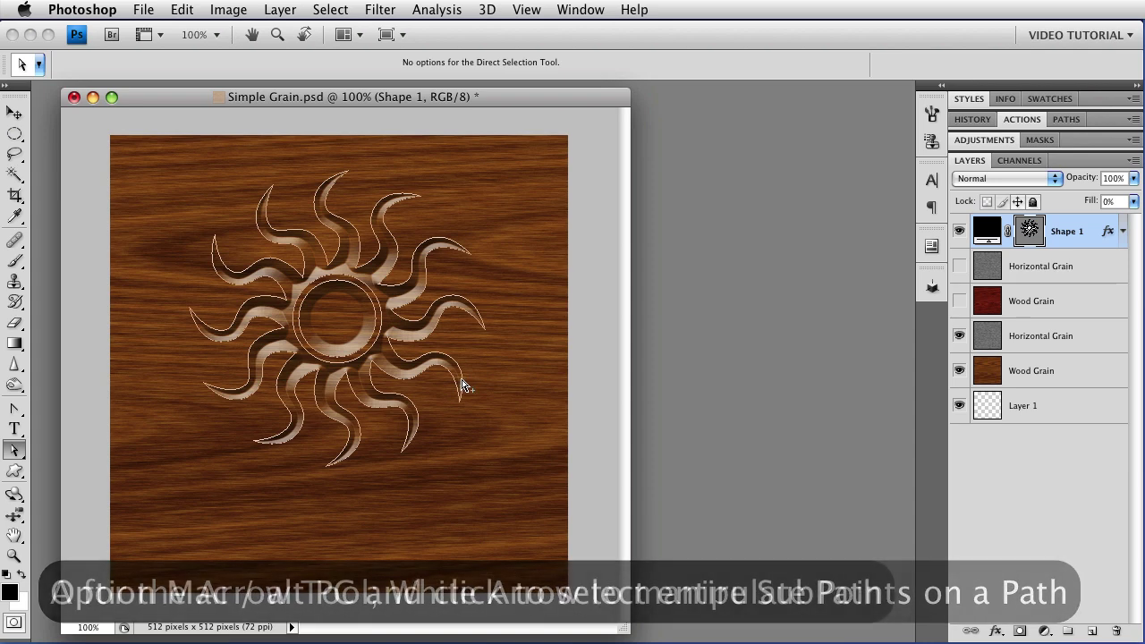
{"action": "left_click", "coordinate": [463, 385], "text": "alt"}
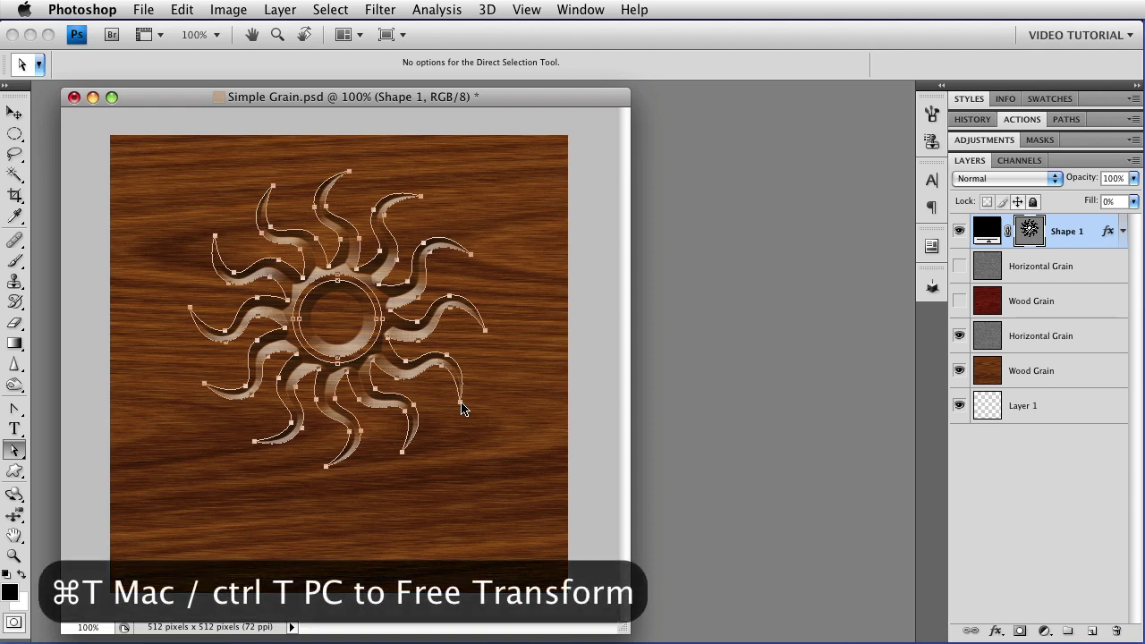
{"action": "key", "text": "super+t"}
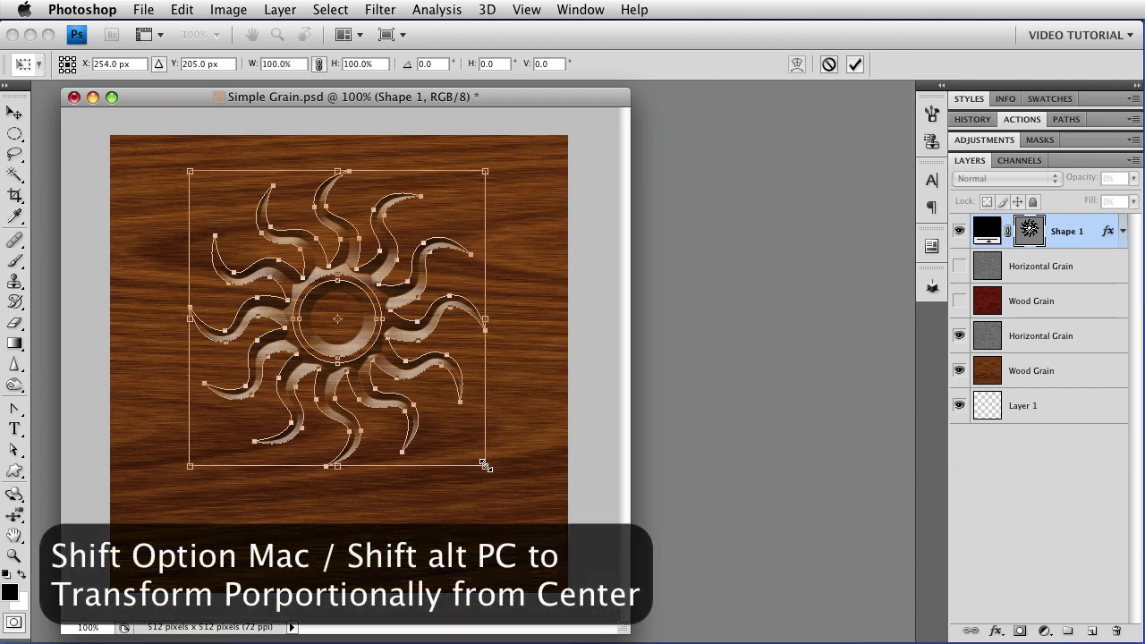
{"action": "left_click_drag", "start_coordinate": [486, 466], "coordinate": [511, 499]}
{"action": "key", "text": "Return"}
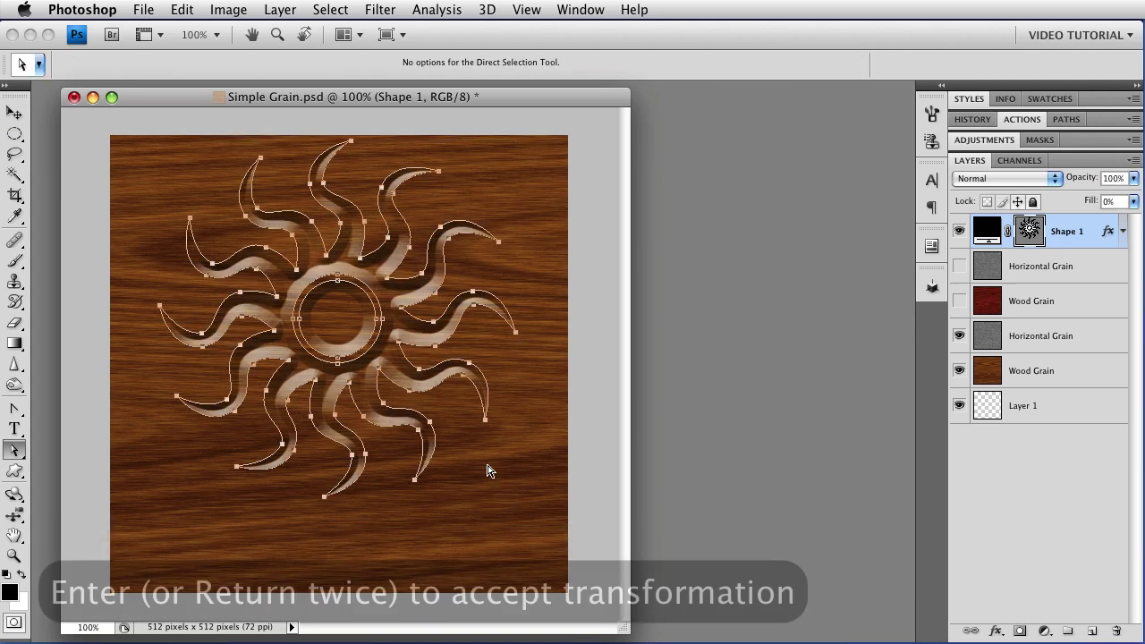
{"action": "left_click", "coordinate": [1102, 277]}
{"action": "key", "text": "alt+bracketright"}
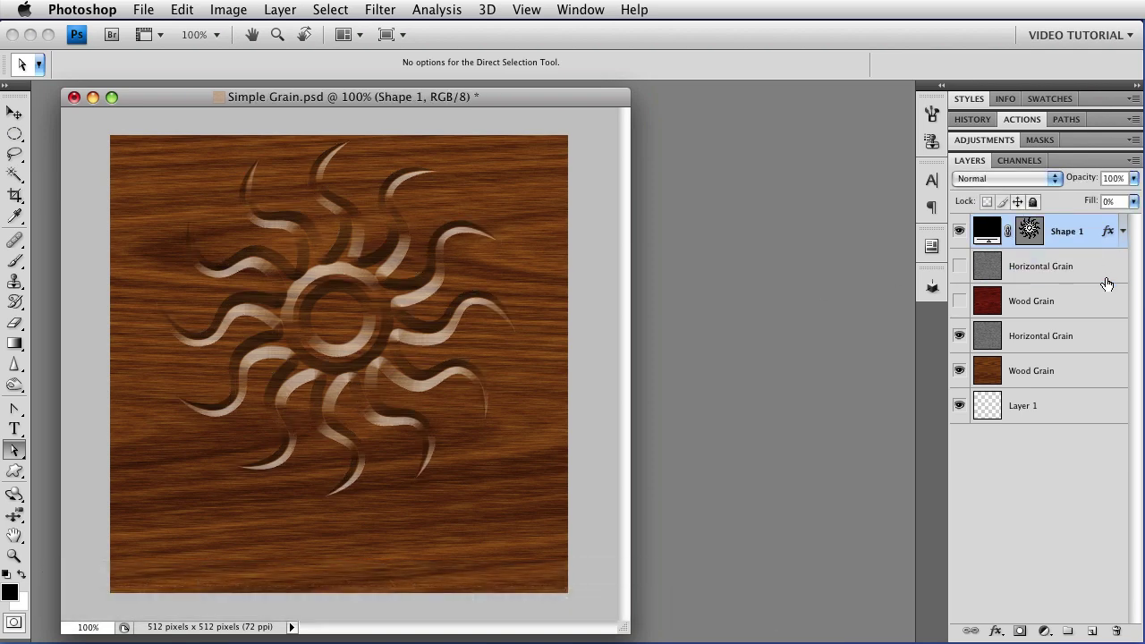
Add the text 'Something!' below the sun and set it to All Caps
{"action": "left_click", "coordinate": [12, 430]}
{"action": "left_click", "coordinate": [334, 561]}
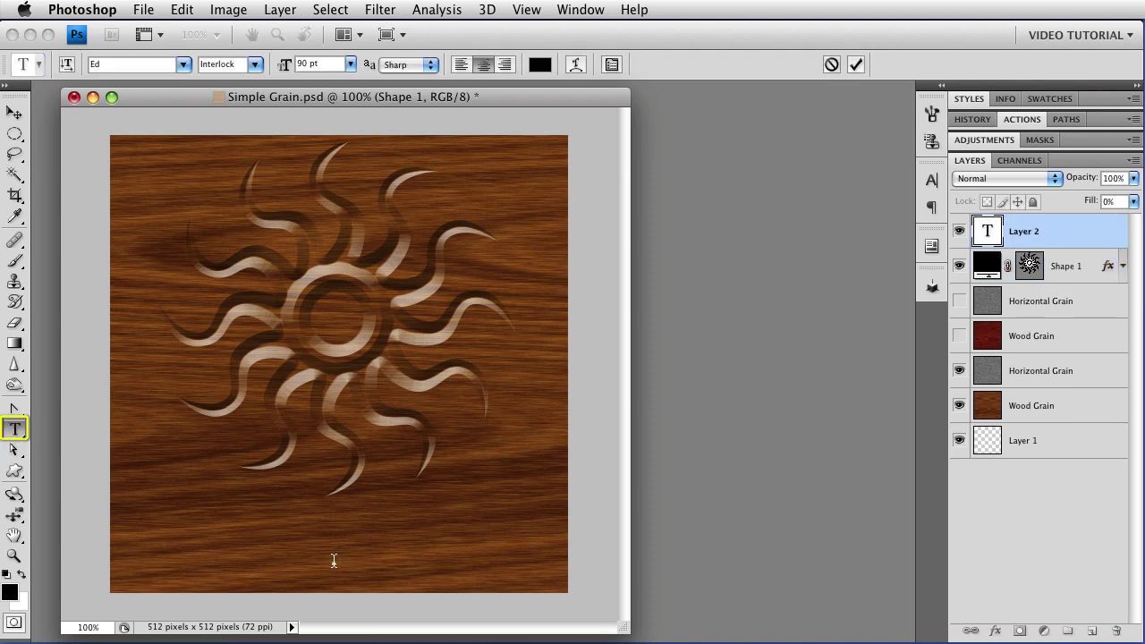
{"action": "type", "text": "Something!"}
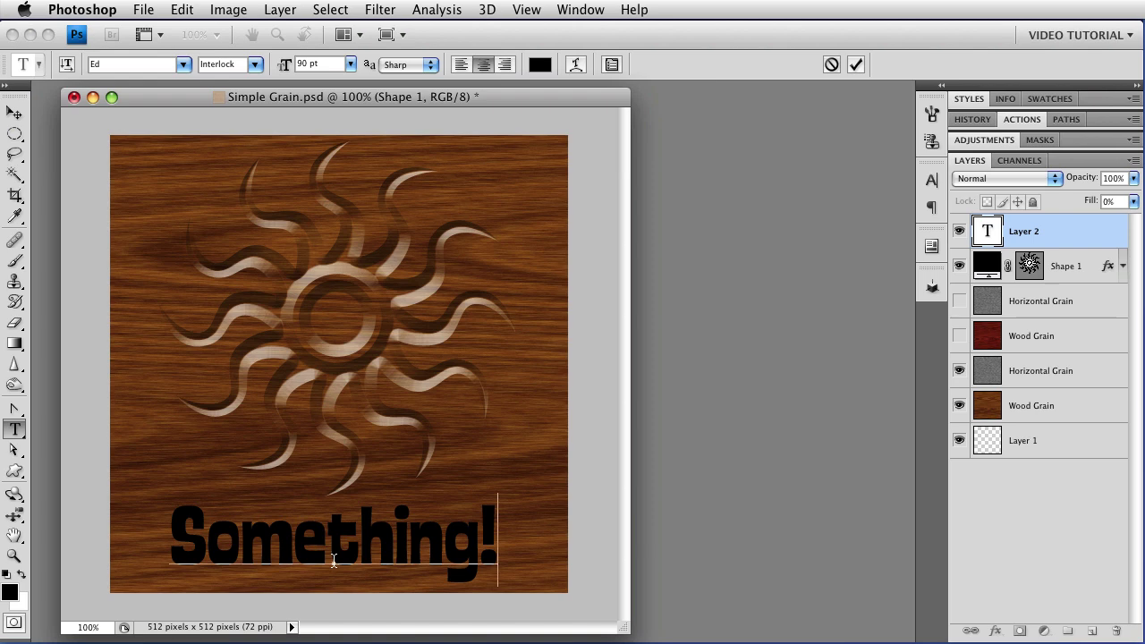
{"action": "double_click", "coordinate": [333, 561]}
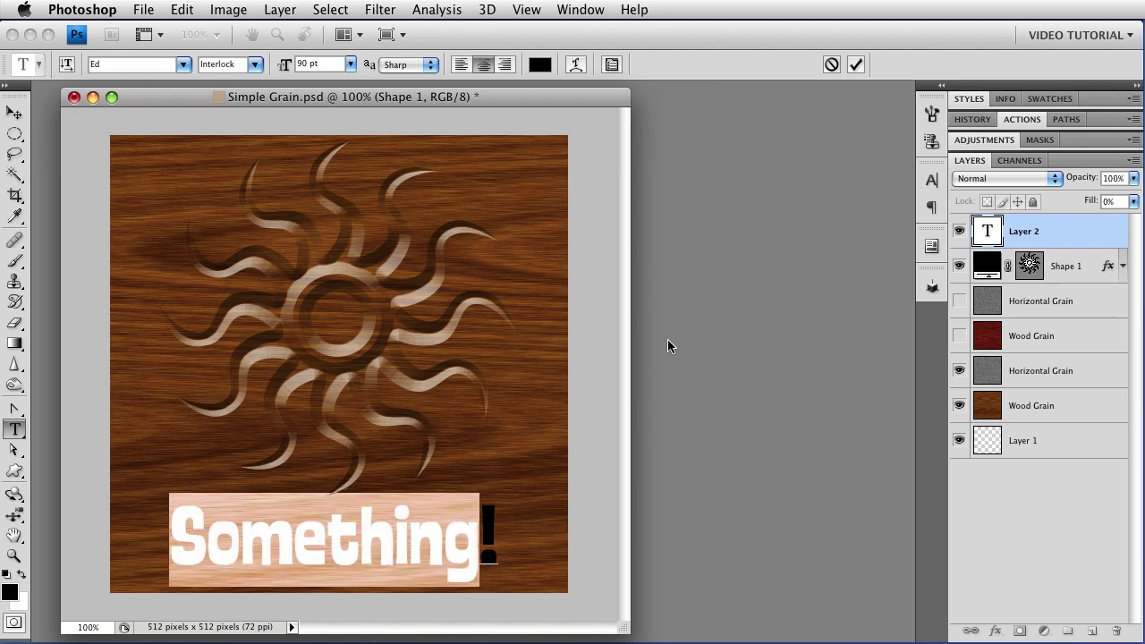
{"action": "left_click", "coordinate": [923, 185]}
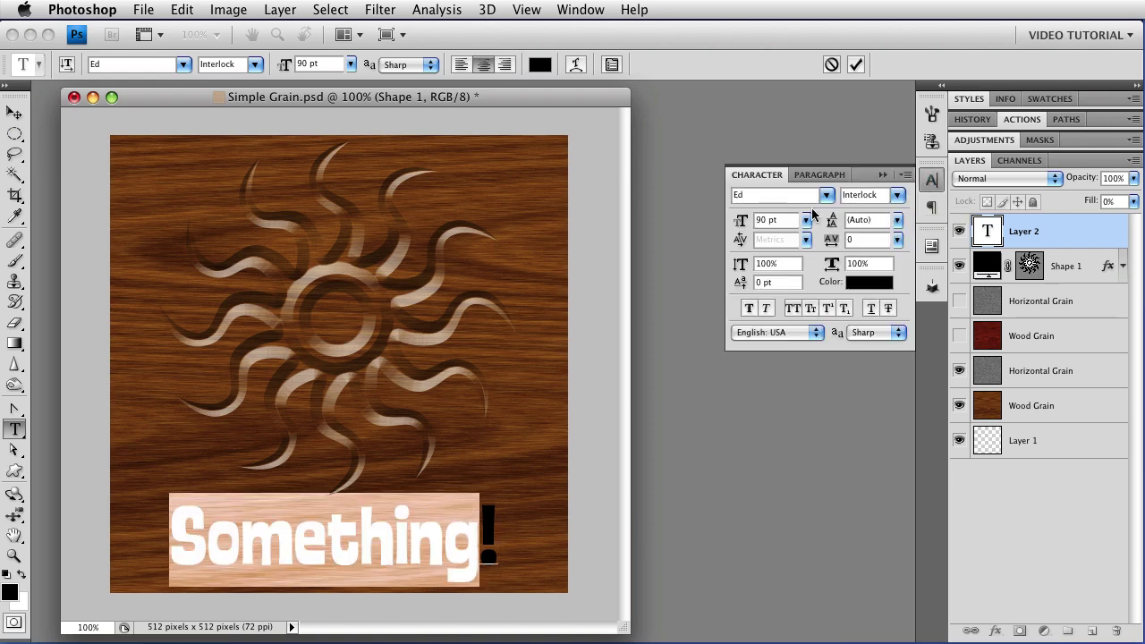
{"action": "left_click", "coordinate": [793, 307]}
{"action": "left_click", "coordinate": [882, 175]}
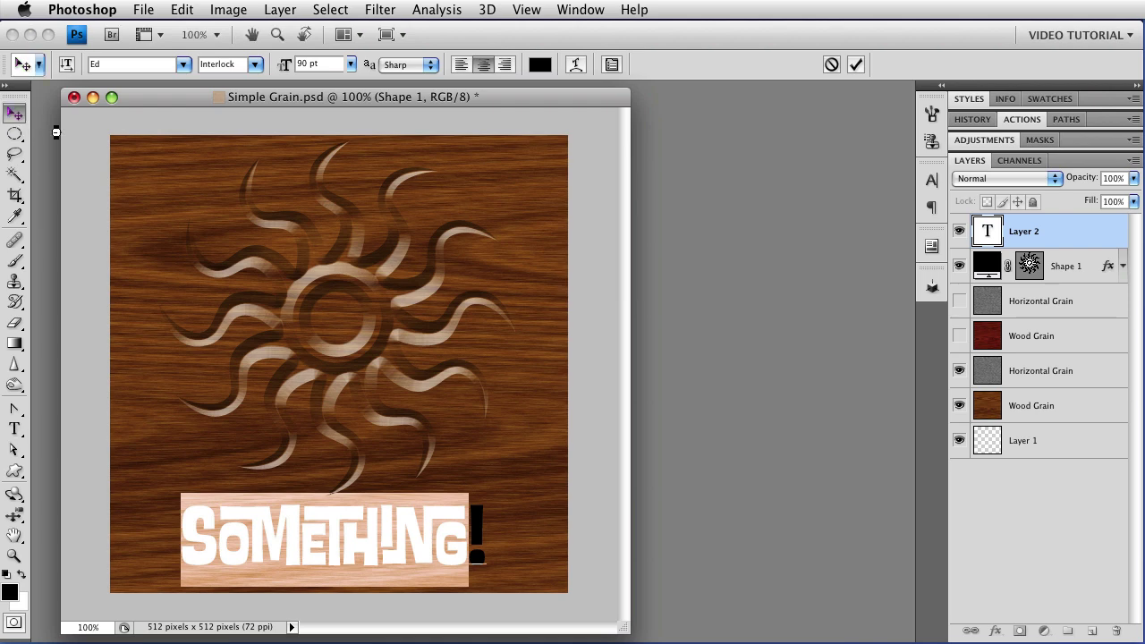
Copy the sunburst's bevel style onto the Something! text layer with 0% fill
{"action": "left_click", "coordinate": [14, 112]}
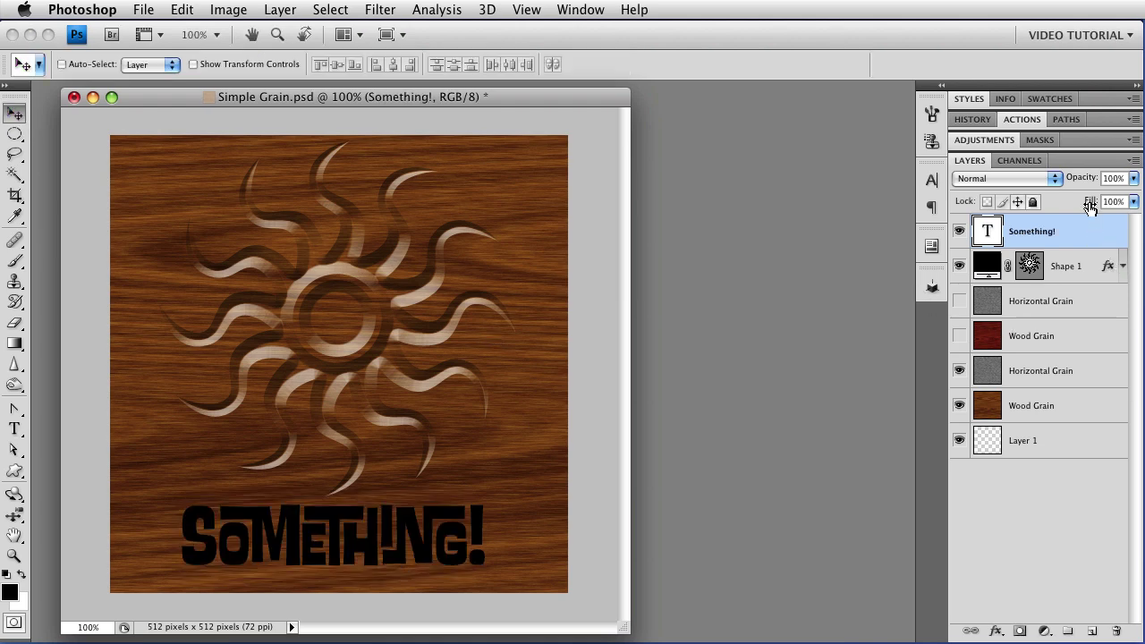
{"action": "left_click_drag", "start_coordinate": [1090, 206], "coordinate": [988, 211]}
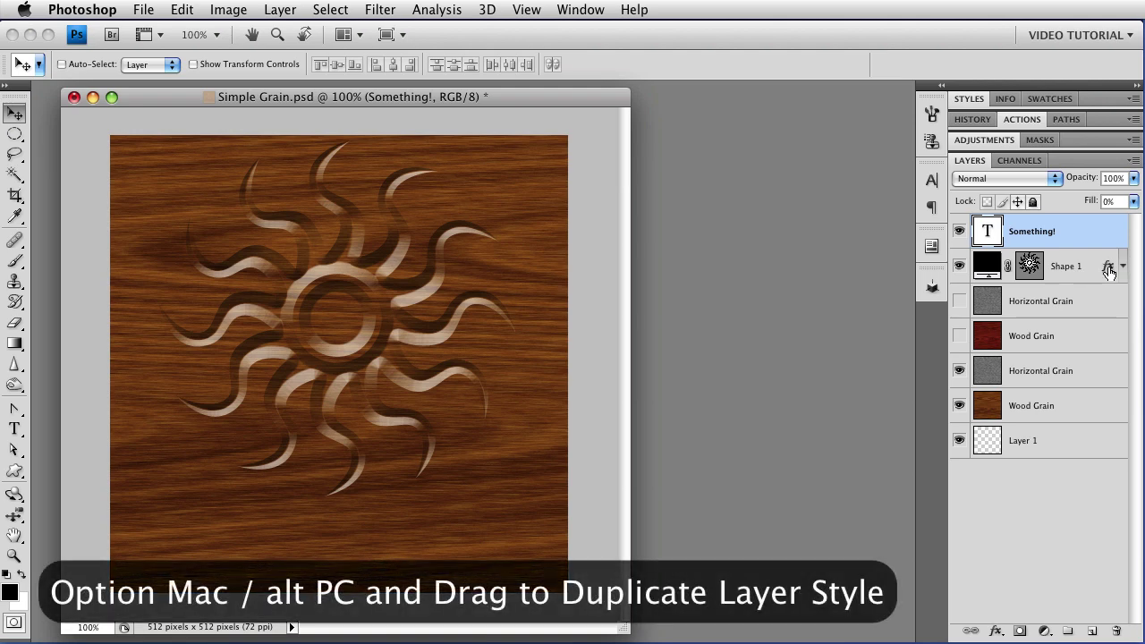
{"action": "left_click_drag", "start_coordinate": [1109, 272], "coordinate": [1115, 234]}
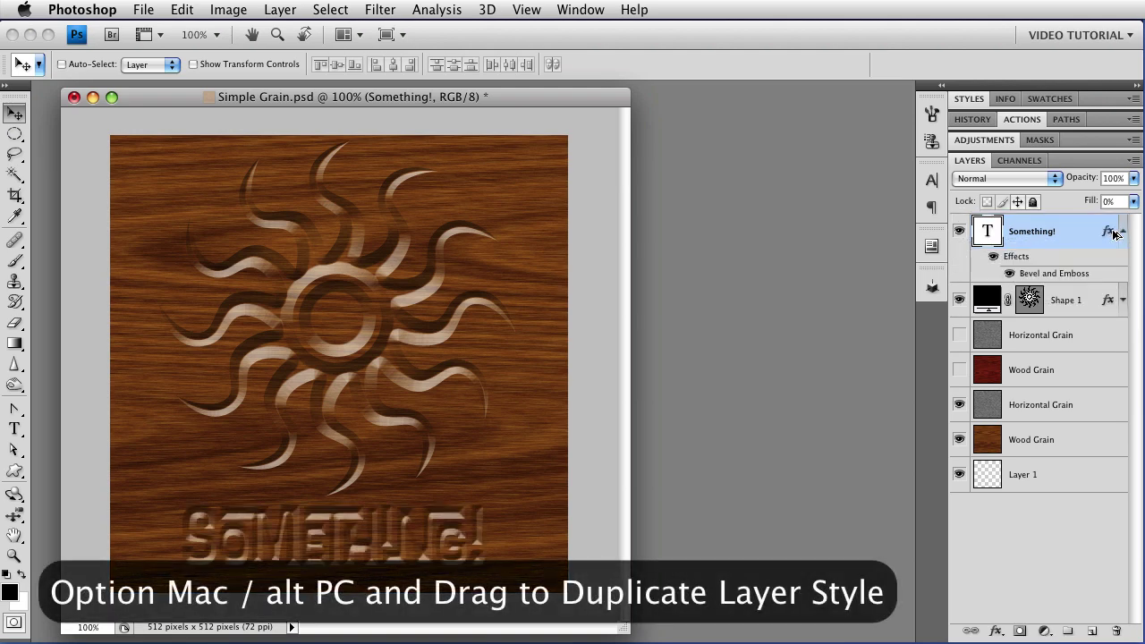
{"action": "left_click", "coordinate": [1123, 231]}
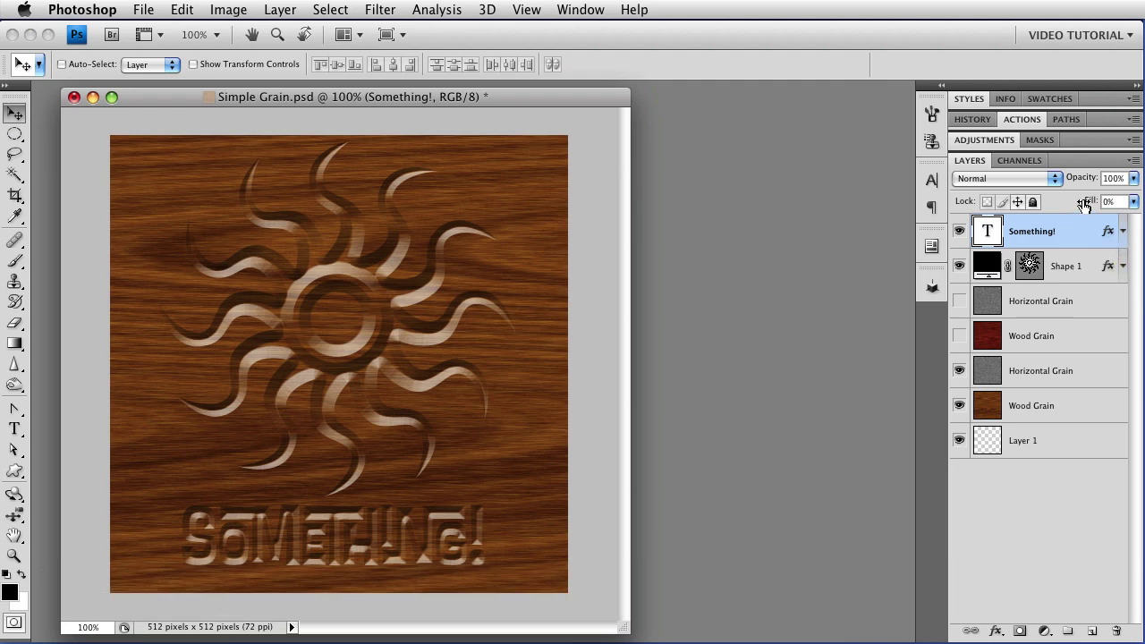
Test the text fill at higher values up to 100%, then return it to 0%
{"action": "left_click_drag", "start_coordinate": [1084, 204], "coordinate": [1108, 205]}
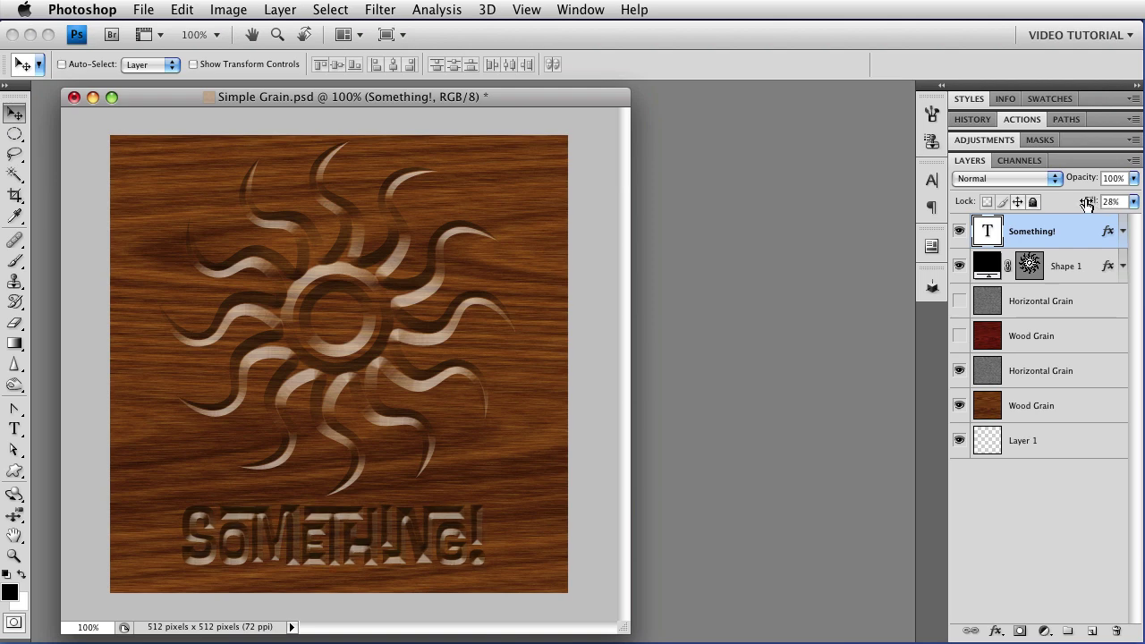
{"action": "left_click_drag", "start_coordinate": [1087, 204], "coordinate": [1123, 202]}
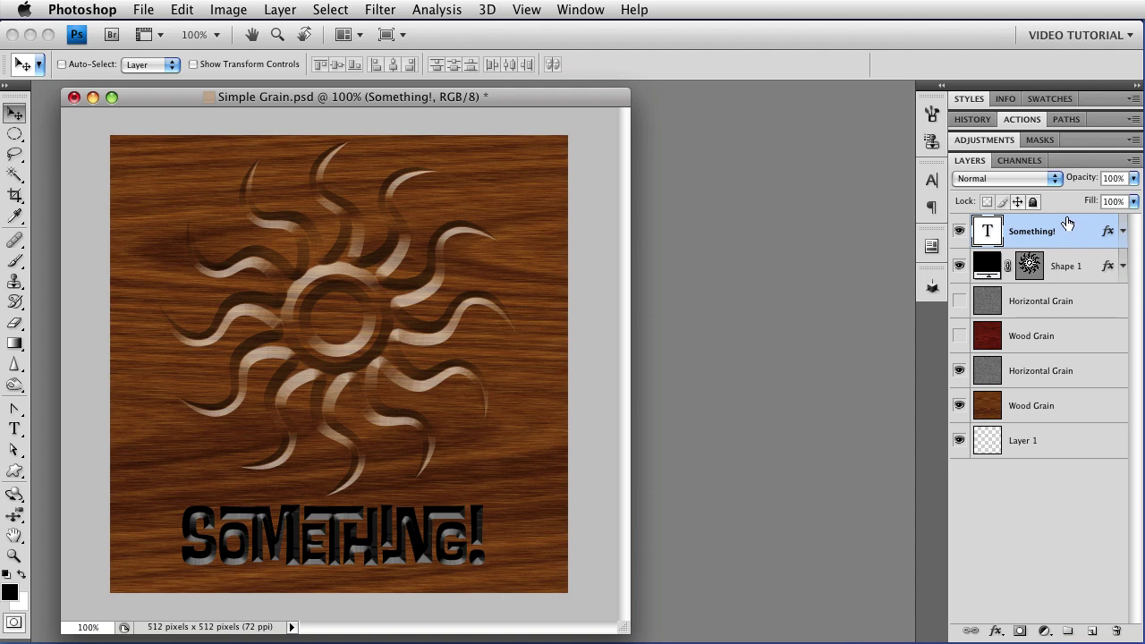
{"action": "left_click_drag", "start_coordinate": [1087, 206], "coordinate": [996, 207]}
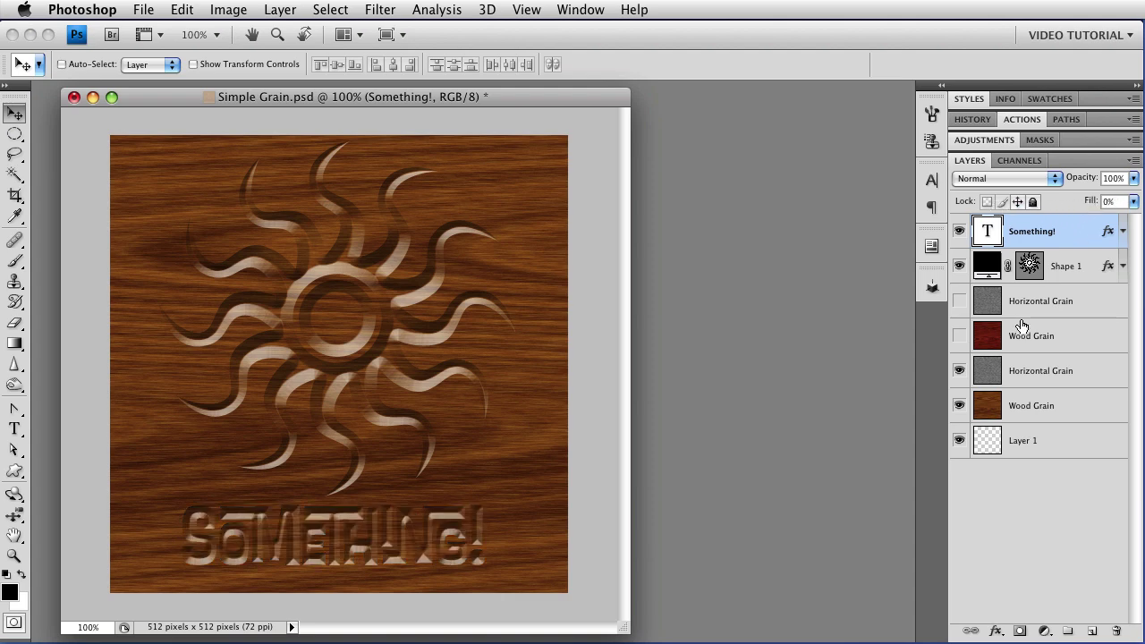
Retype the carved 'Something!' text as 'LIVE TYPE!' and commit the edit
{"action": "key", "text": "t"}
{"action": "double_click", "coordinate": [354, 537]}
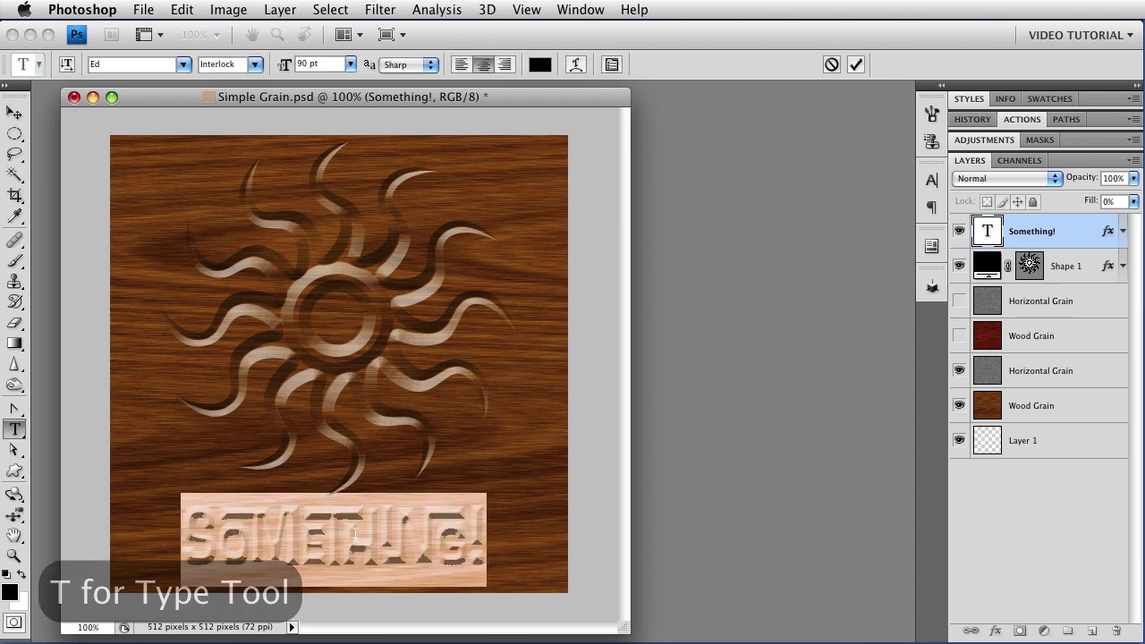
{"action": "type", "text": "IVE"}
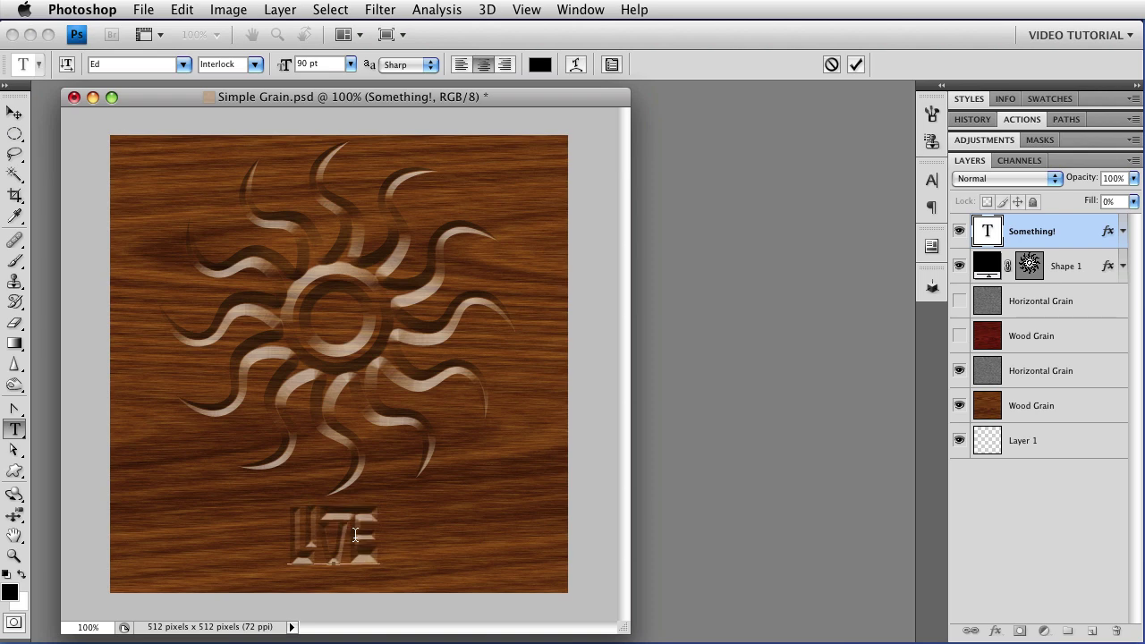
{"action": "type", "text": " TYPE!"}
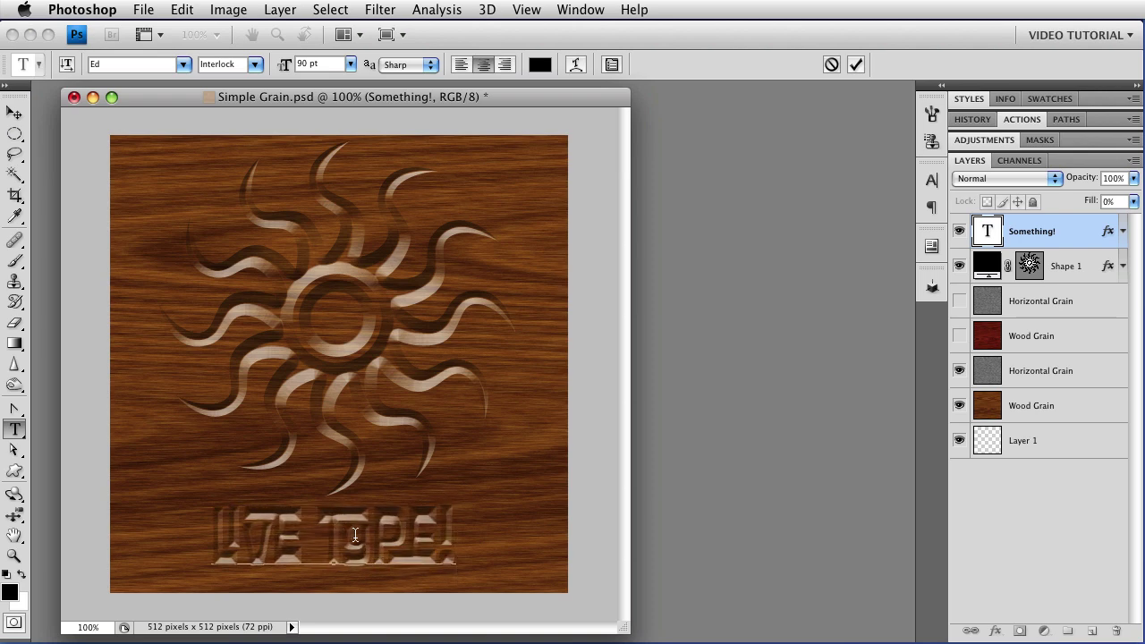
{"action": "key", "text": "super+Return"}
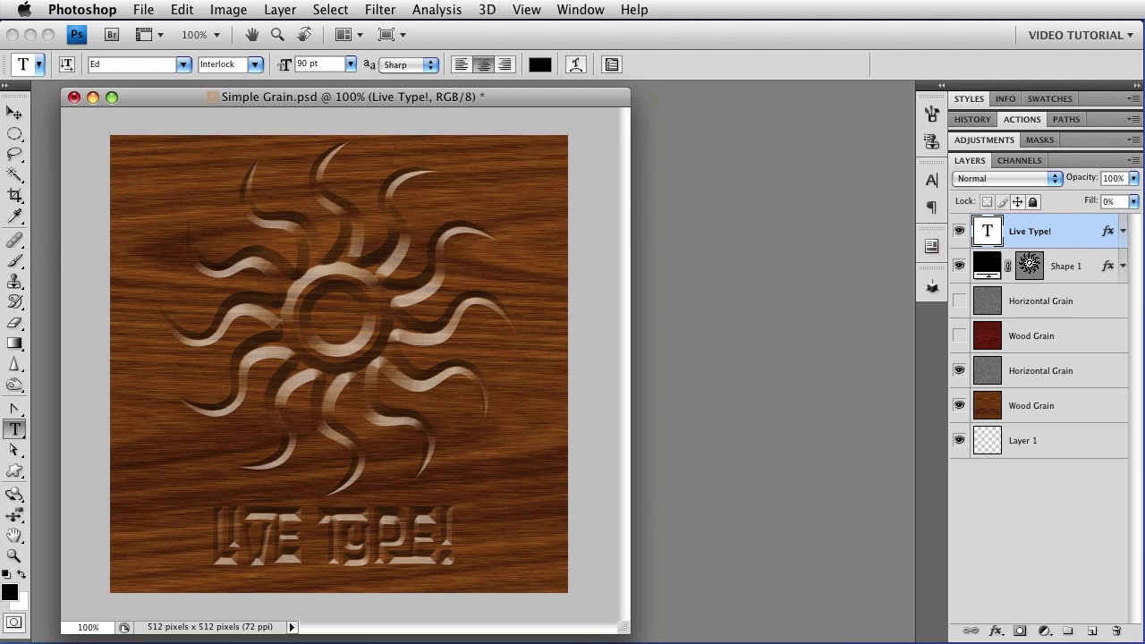
Add Layer 2 above Live Type! at 0% fill, sharing the text's carved bevel style
{"action": "left_click", "coordinate": [1092, 630]}
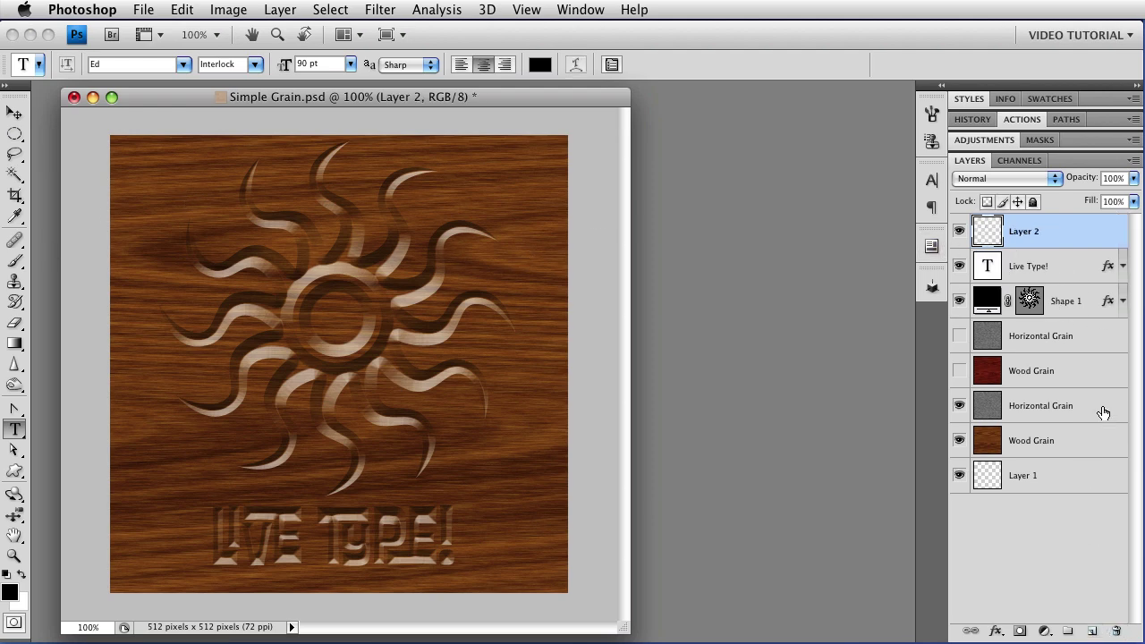
{"action": "left_click_drag", "start_coordinate": [1090, 207], "coordinate": [1078, 206]}
{"action": "left_click_drag", "start_coordinate": [1109, 268], "coordinate": [1110, 235]}
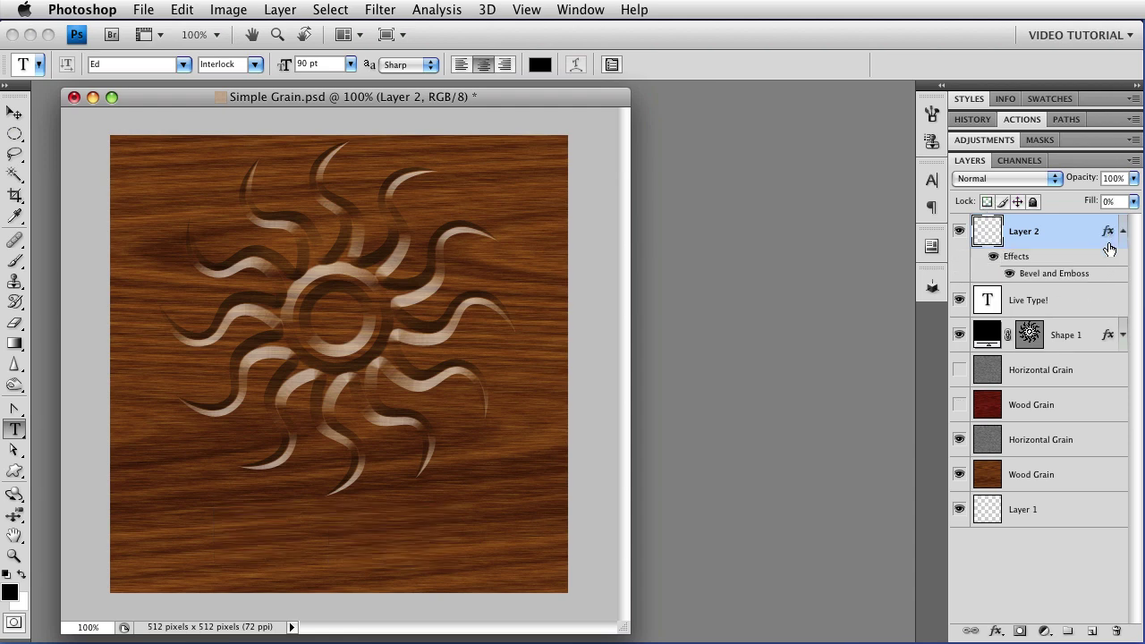
{"action": "left_click", "coordinate": [1121, 232]}
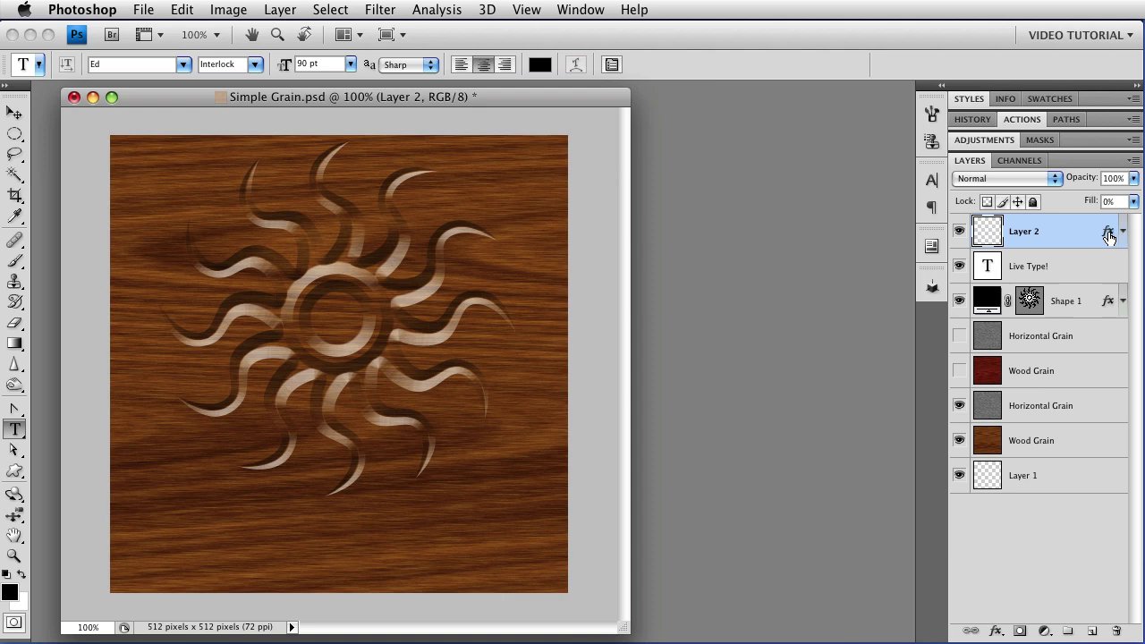
{"action": "left_click_drag", "start_coordinate": [1110, 231], "coordinate": [1108, 269]}
{"action": "left_click", "coordinate": [1122, 267]}
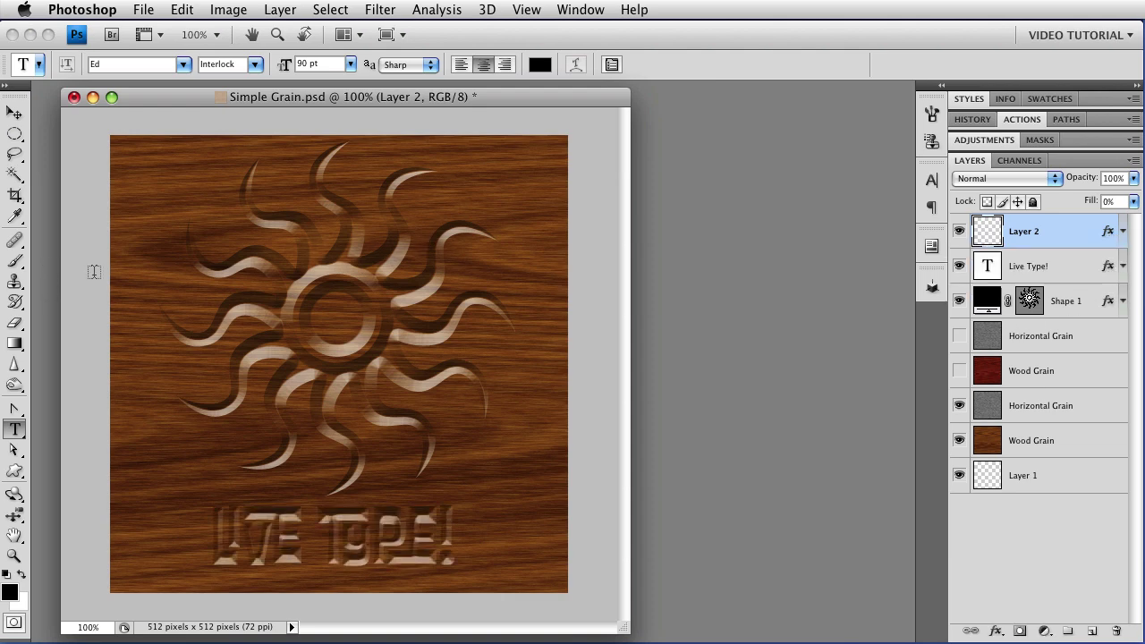
Brush-paint a smiley face in the sun's centre and looped initials right of LIVE TYPE!
{"action": "key", "text": "b"}
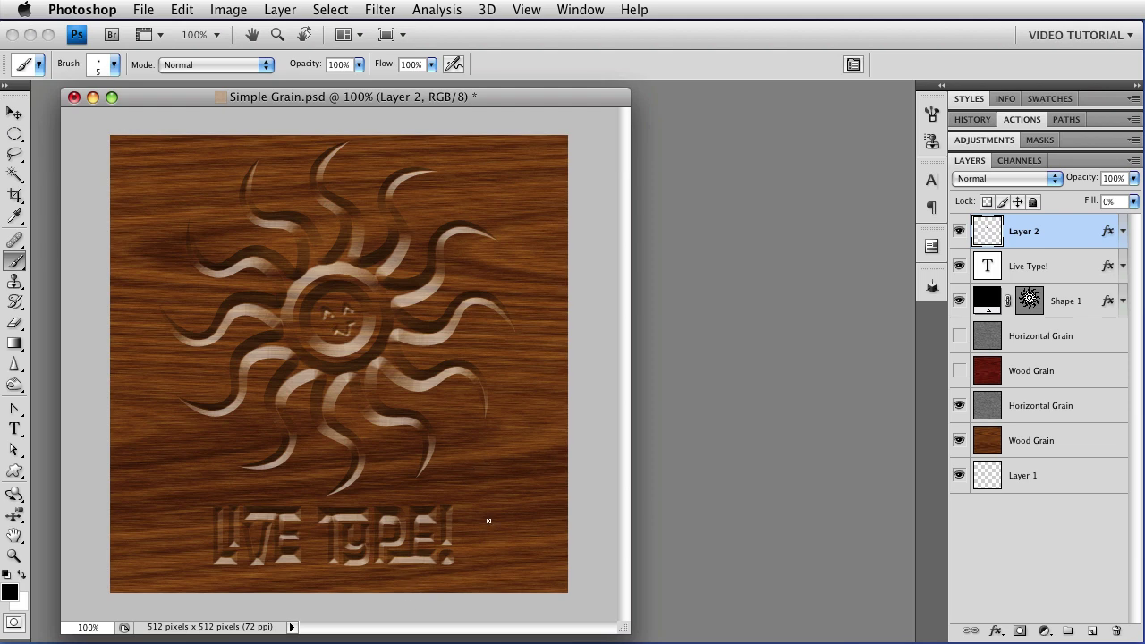
{"action": "mouse_move", "coordinate": [501, 515]}
{"action": "left_mouse_down"}
{"action": "mouse_move", "coordinate": [518, 539]}
{"action": "mouse_move", "coordinate": [542, 537]}
{"action": "left_mouse_up"}
Give Shape 1's Bevel and Emboss a 122° light angle and 42° altitude, with Use Global Light on
{"action": "double_click", "coordinate": [1092, 306]}
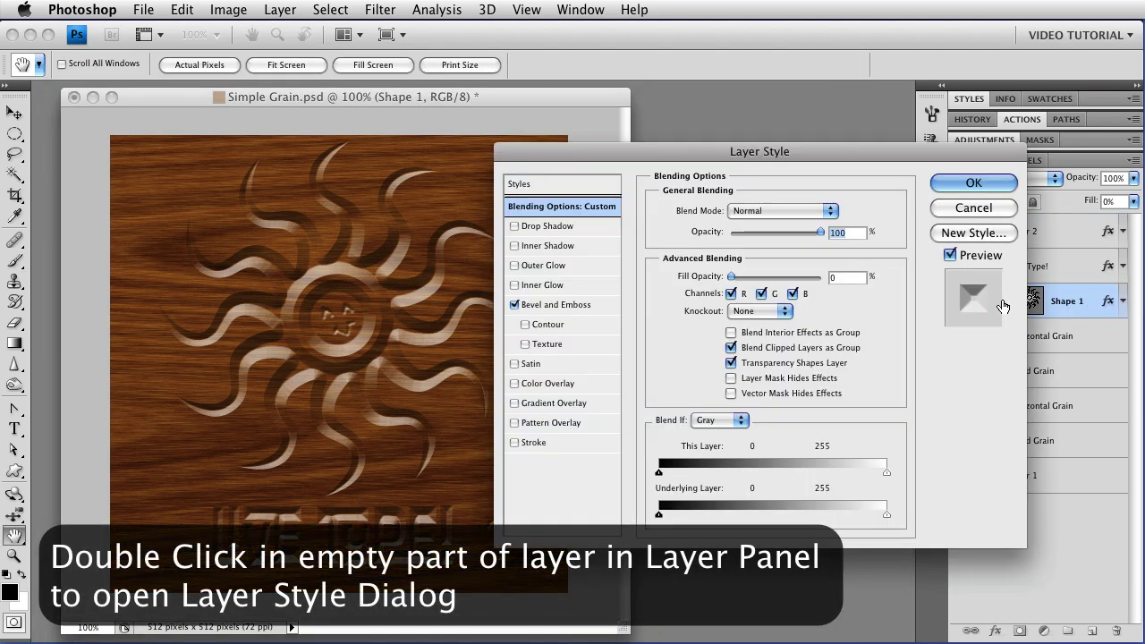
{"action": "left_click", "coordinate": [560, 306]}
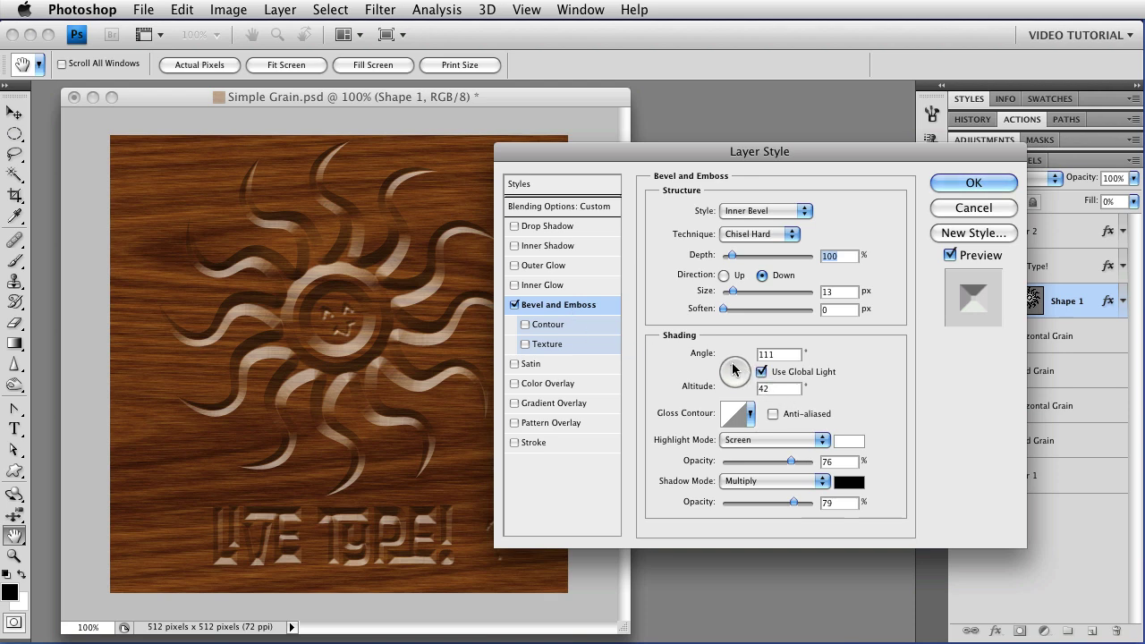
{"action": "mouse_move", "coordinate": [732, 370]}
{"action": "left_mouse_down"}
{"action": "mouse_move", "coordinate": [736, 381]}
{"action": "mouse_move", "coordinate": [732, 370]}
{"action": "left_mouse_up"}
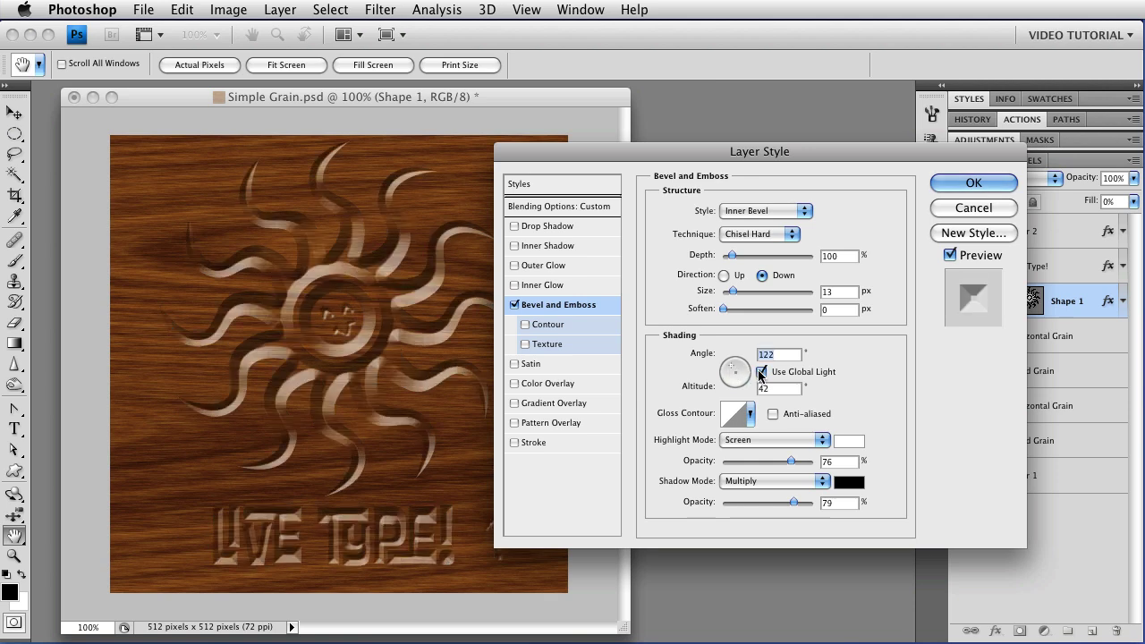
{"action": "type", "text": "120"}
{"action": "left_click", "coordinate": [761, 372]}
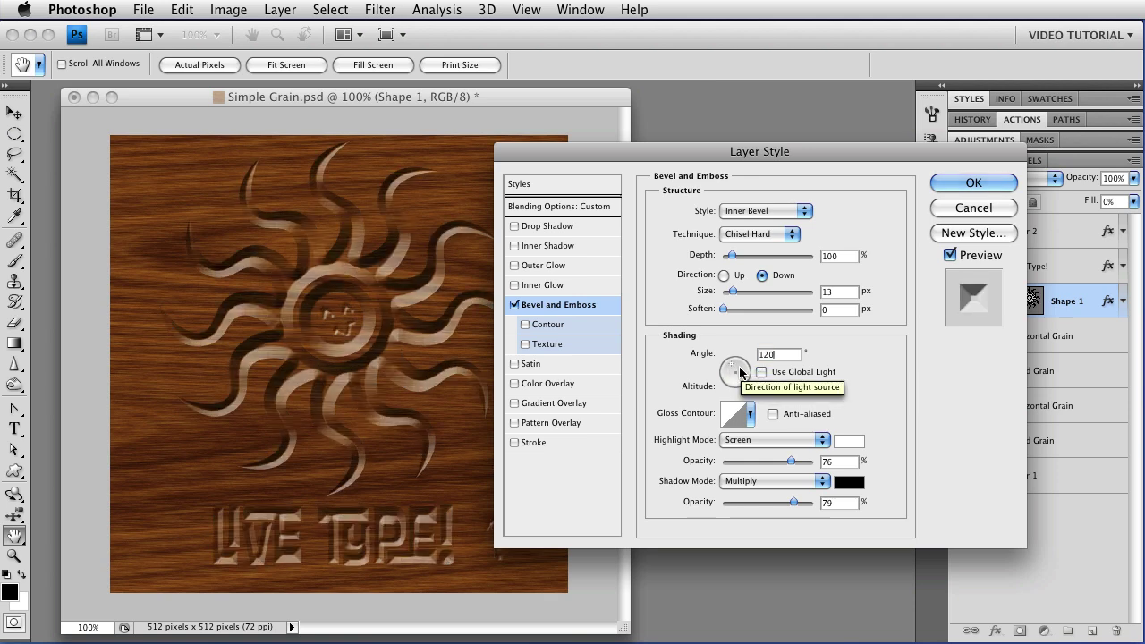
{"action": "mouse_move", "coordinate": [739, 372]}
{"action": "left_mouse_down"}
{"action": "mouse_move", "coordinate": [727, 376]}
{"action": "mouse_move", "coordinate": [735, 387]}
{"action": "mouse_move", "coordinate": [747, 370]}
{"action": "left_mouse_up"}
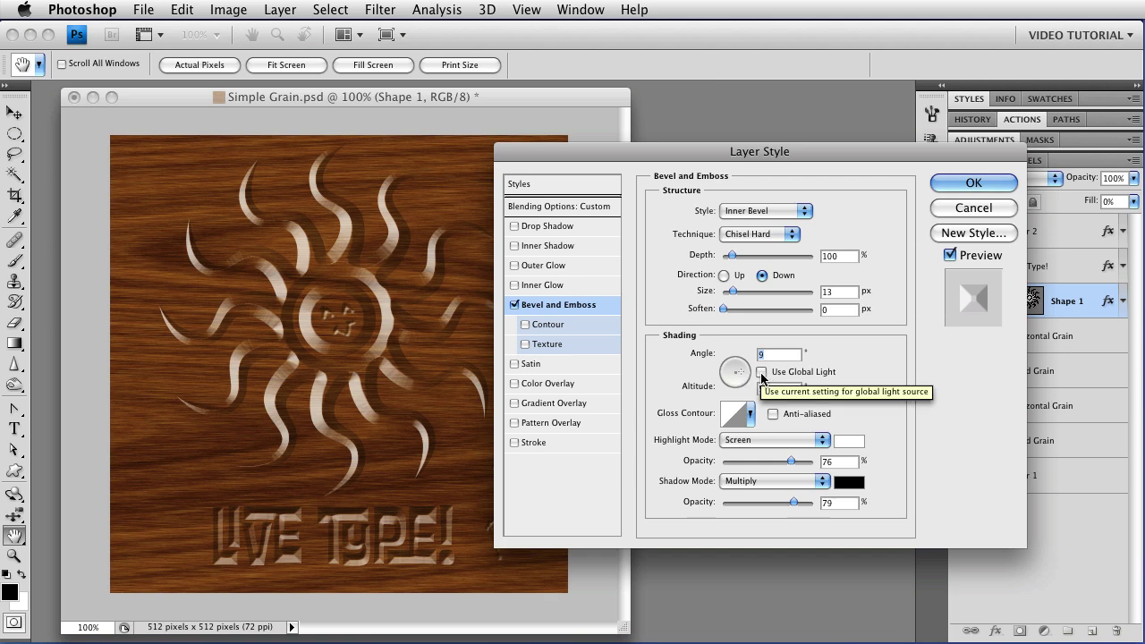
{"action": "left_click", "coordinate": [762, 372]}
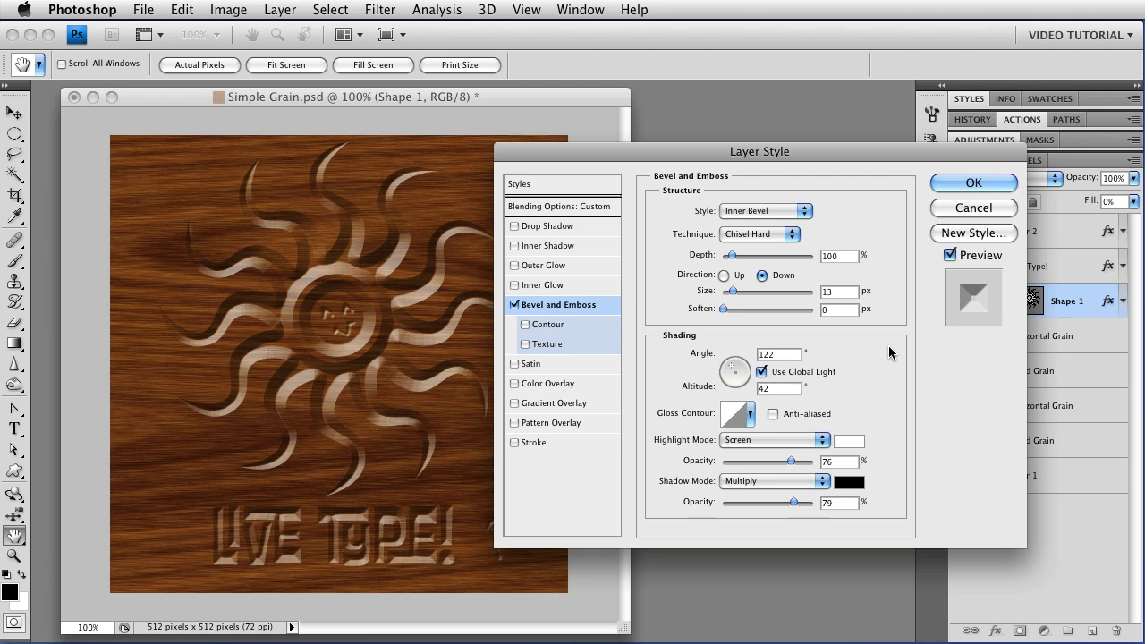
{"action": "left_click", "coordinate": [945, 185]}
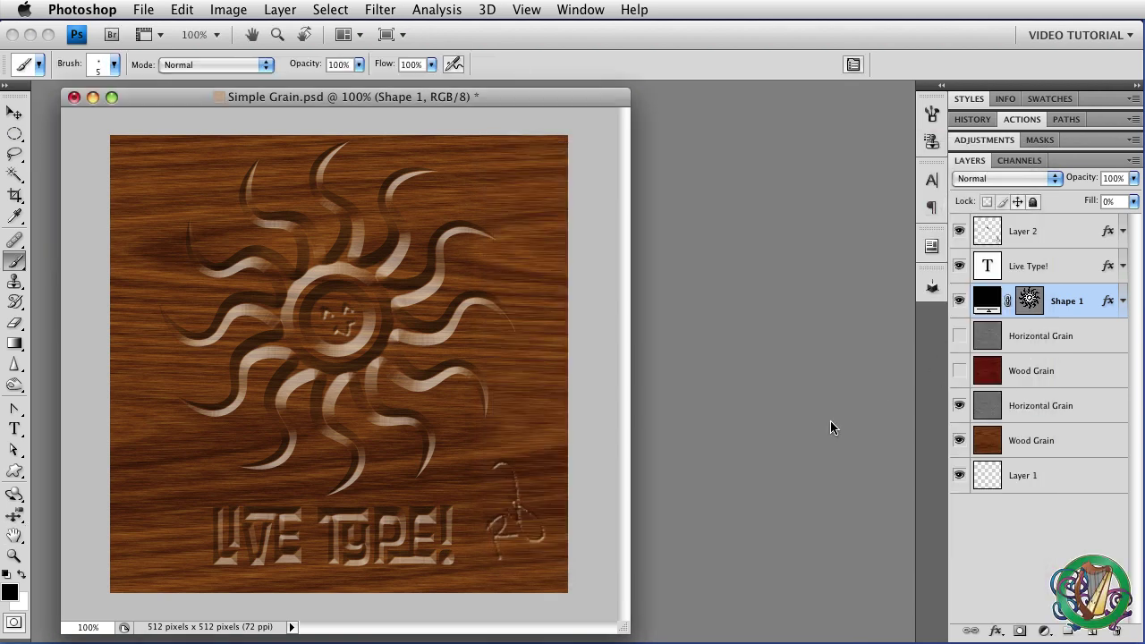